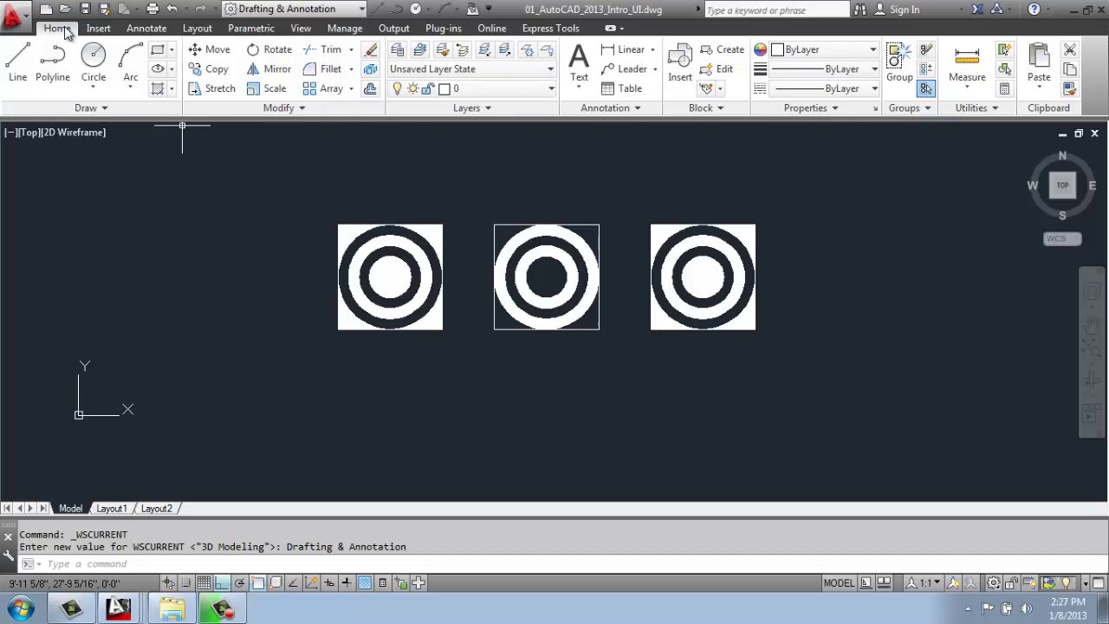
Switch the ribbon to the View tab to reveal its palette and interface tools.
{"action": "left_click", "coordinate": [295, 29]}
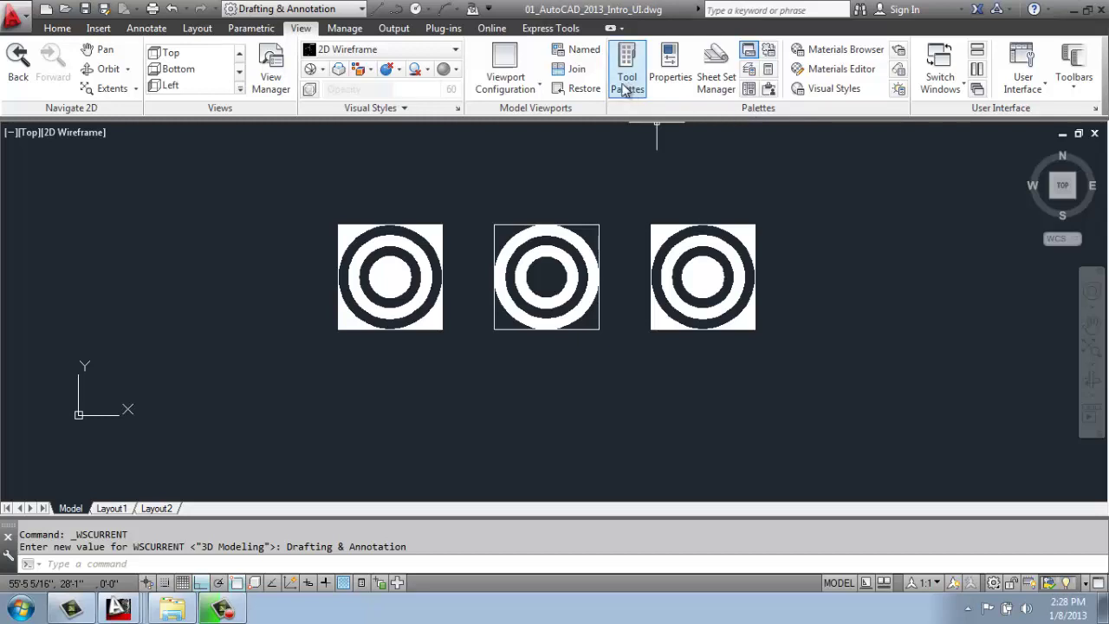
Open the Properties palette and inspect a square's edge and the middle target's 5' radius circle.
{"action": "left_click", "coordinate": [672, 64]}
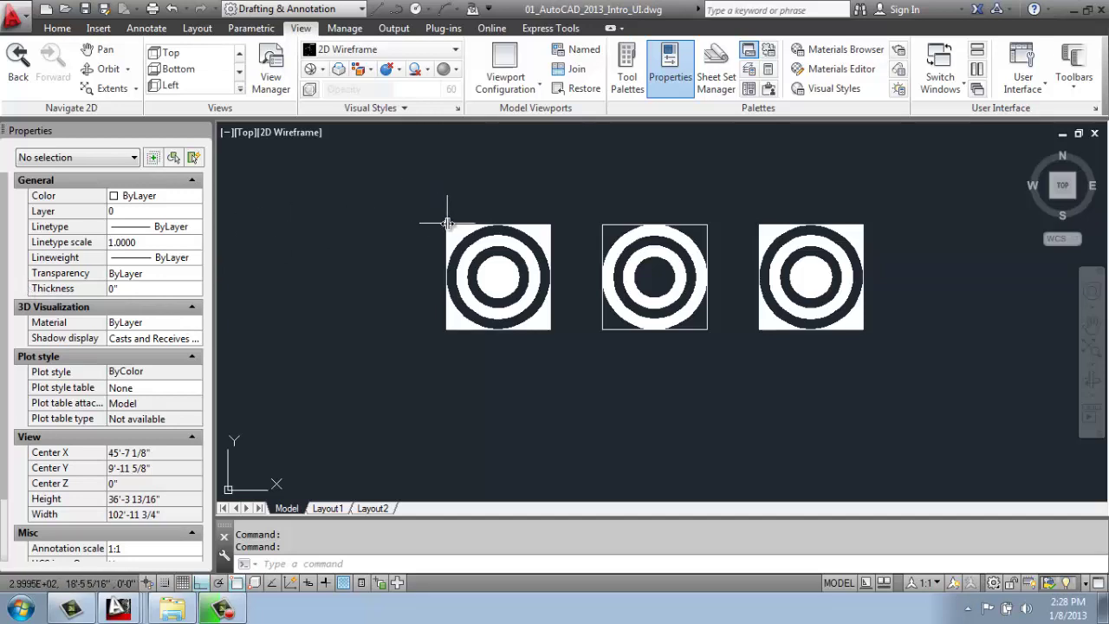
{"action": "left_click", "coordinate": [451, 224]}
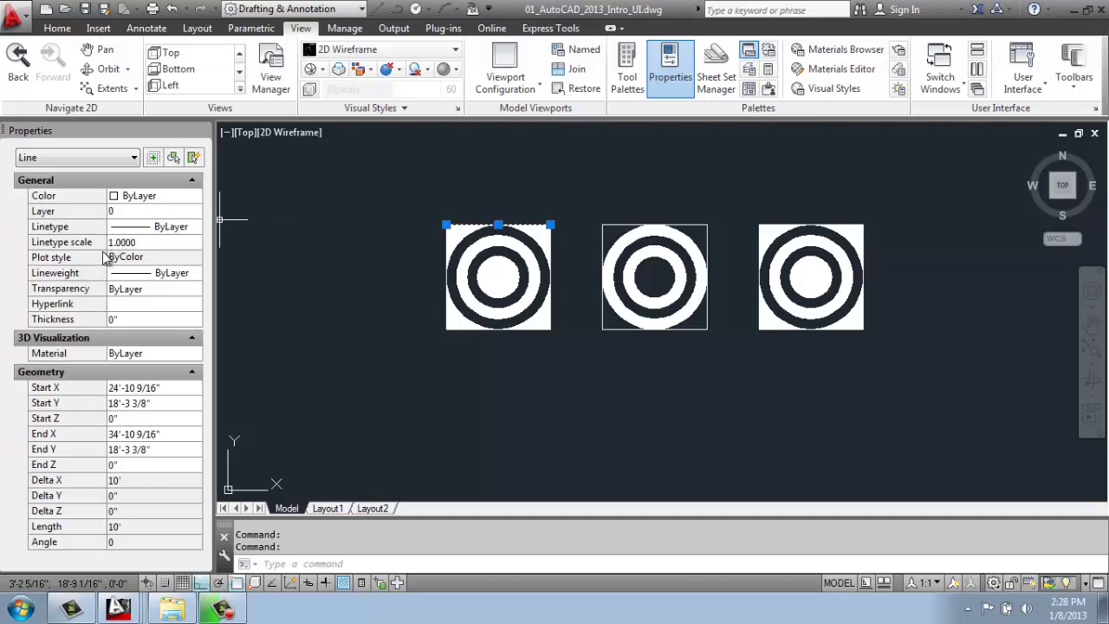
{"action": "left_click", "coordinate": [639, 242]}
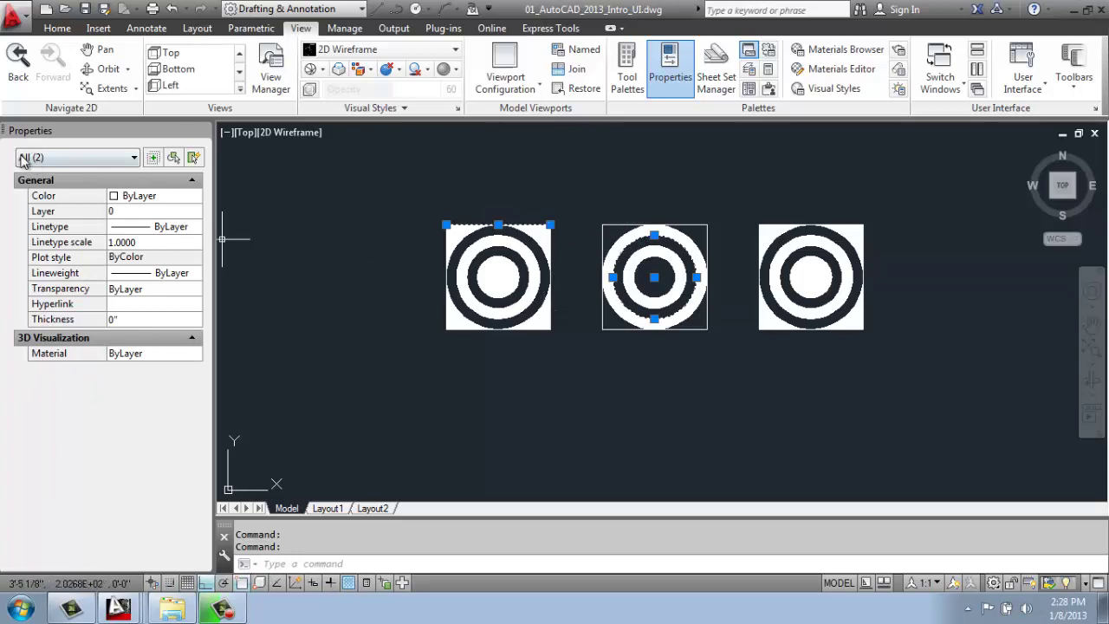
{"action": "key", "text": "Escape"}
{"action": "key", "text": "Escape"}
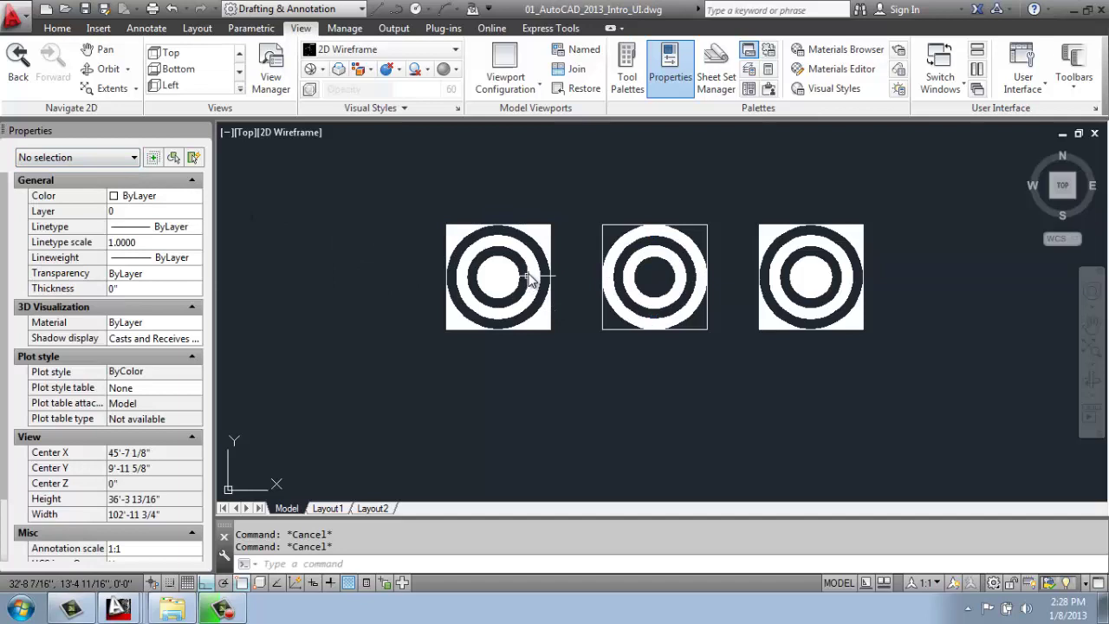
{"action": "left_click", "coordinate": [621, 239]}
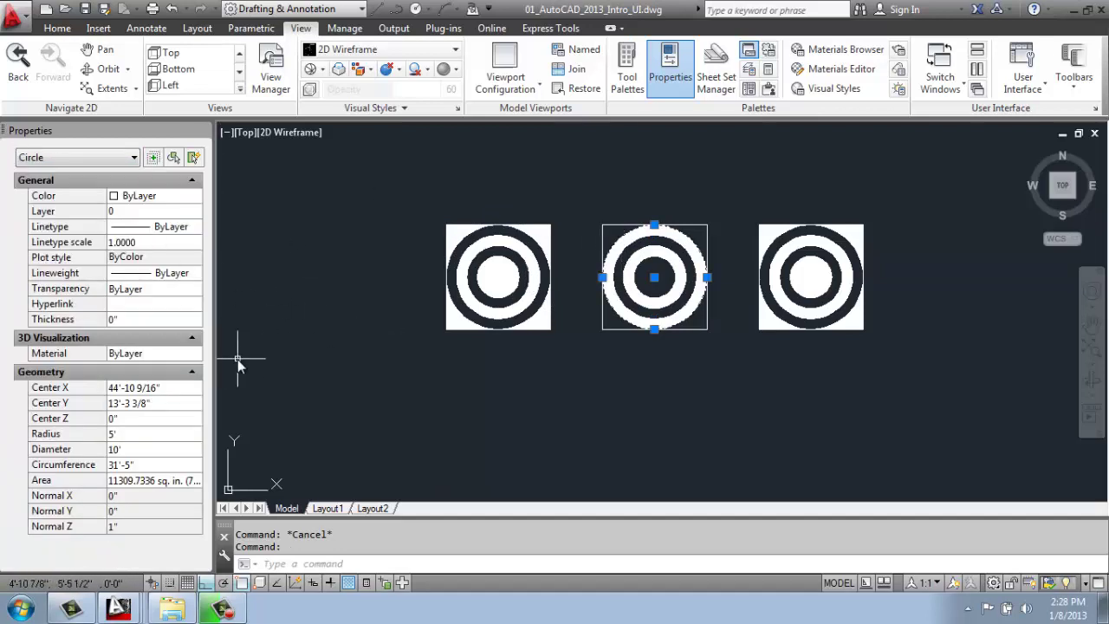
{"action": "key", "text": "Escape"}
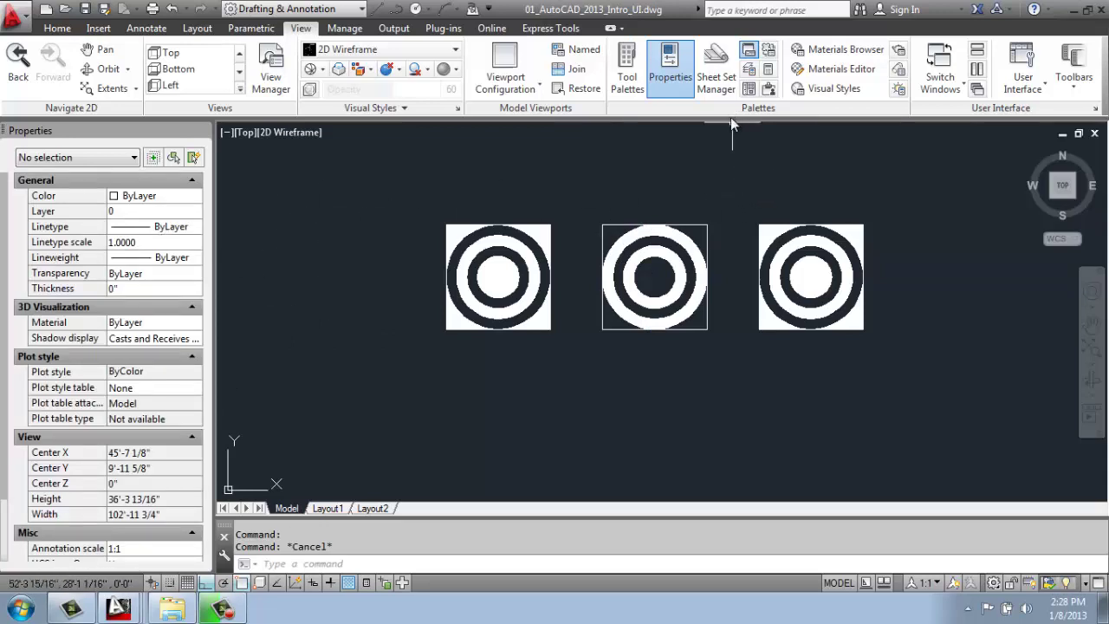
After briefly opening Layer Properties Manager, float the Properties palette and redock it on the left edge.
{"action": "left_click", "coordinate": [750, 75]}
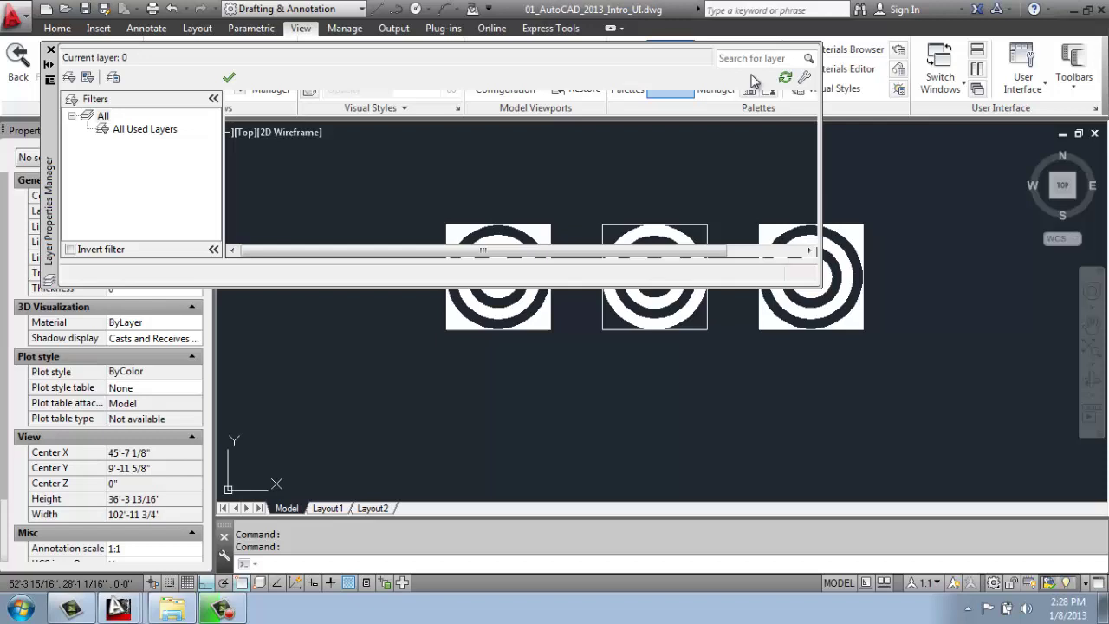
{"action": "left_click", "coordinate": [50, 50]}
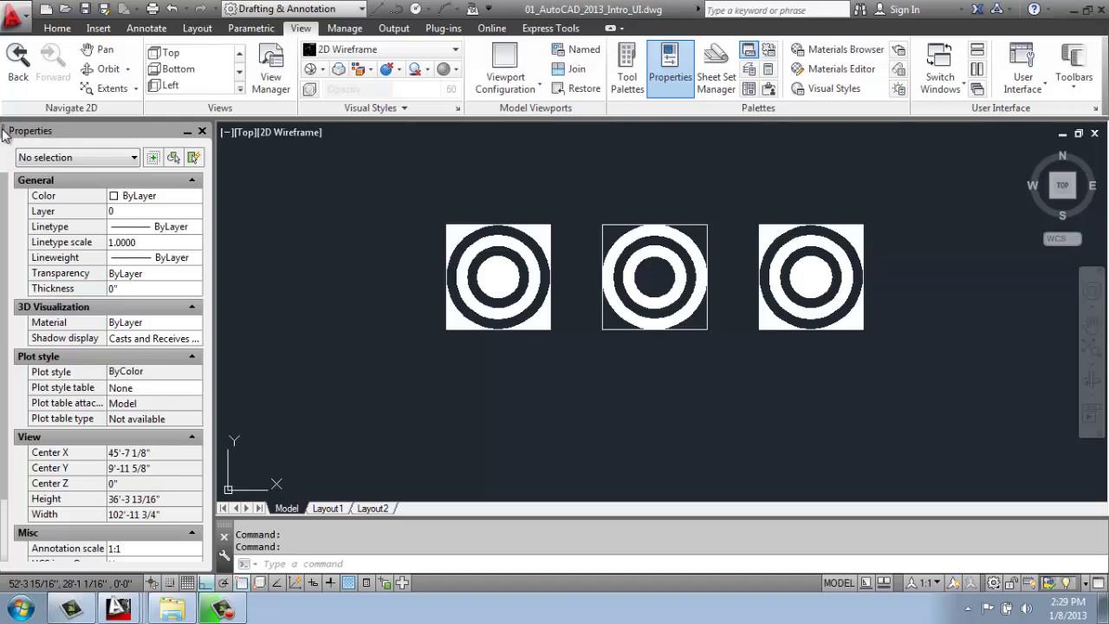
{"action": "left_click_drag", "start_coordinate": [4, 143], "coordinate": [205, 71]}
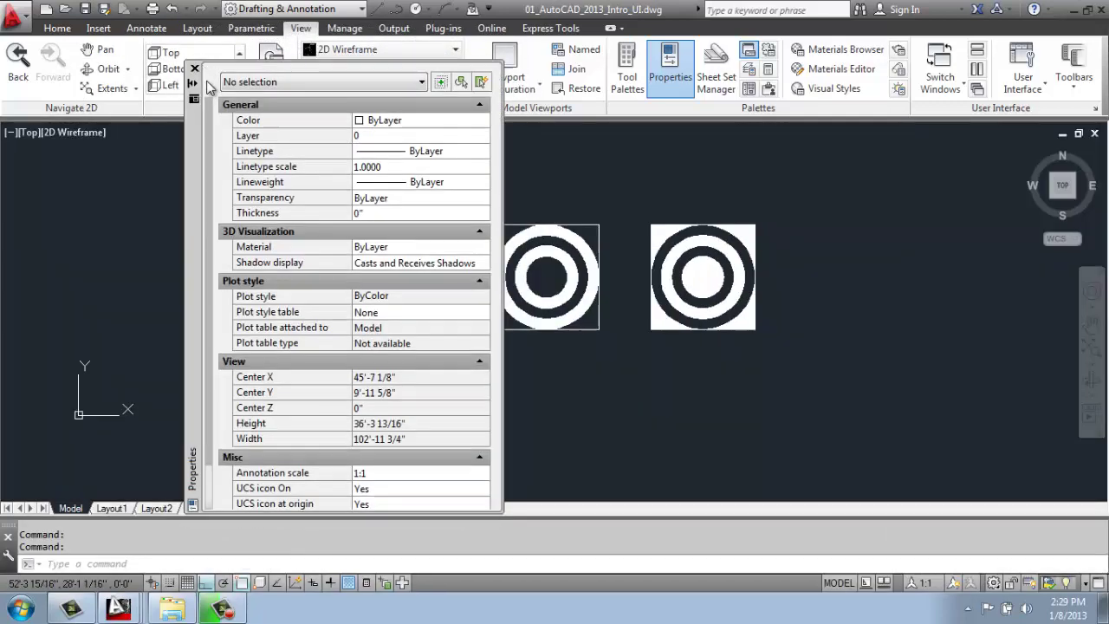
{"action": "mouse_move", "coordinate": [192, 134]}
{"action": "left_mouse_down"}
{"action": "mouse_move", "coordinate": [210, 182]}
{"action": "mouse_move", "coordinate": [436, 157]}
{"action": "mouse_move", "coordinate": [174, 151]}
{"action": "mouse_move", "coordinate": [392, 154]}
{"action": "mouse_move", "coordinate": [355, 156]}
{"action": "left_mouse_up"}
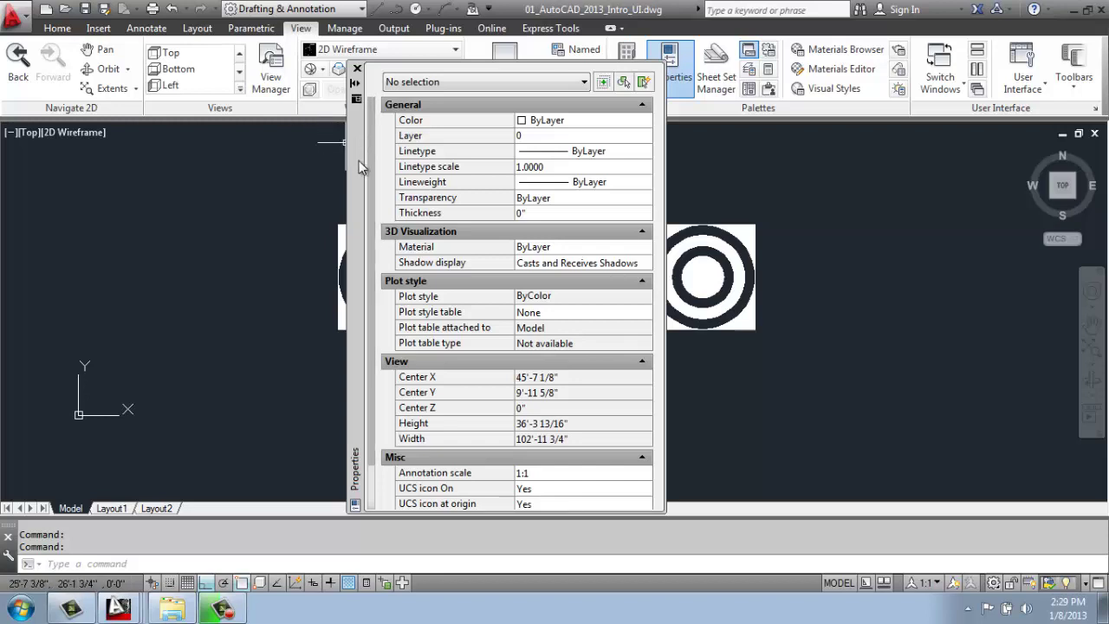
{"action": "left_click_drag", "start_coordinate": [358, 160], "coordinate": [2, 149]}
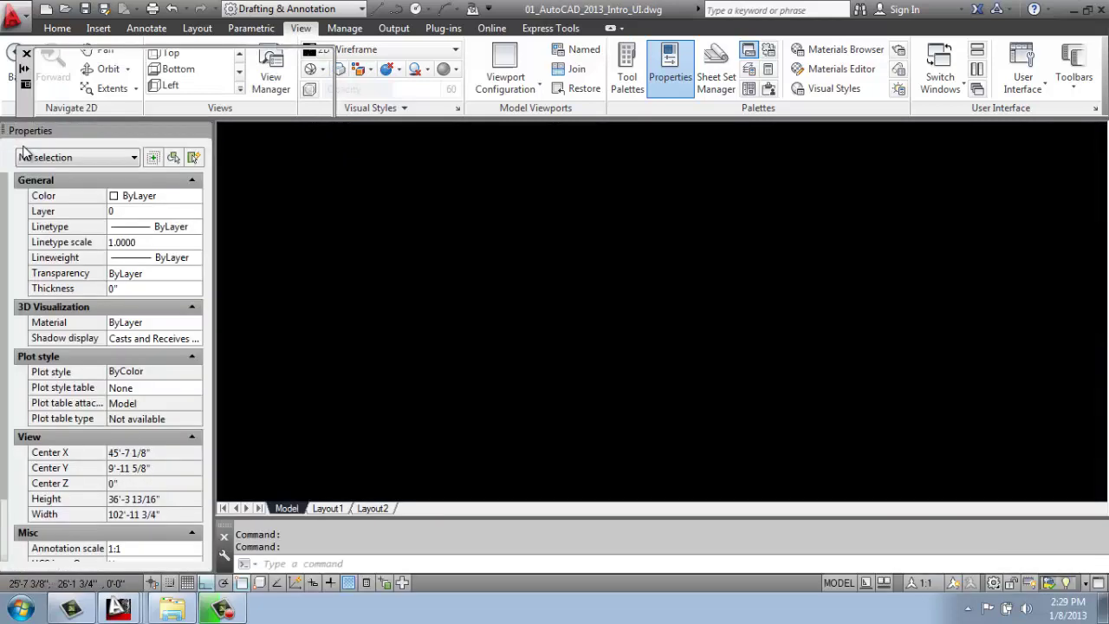
{"action": "left_click", "coordinate": [187, 131]}
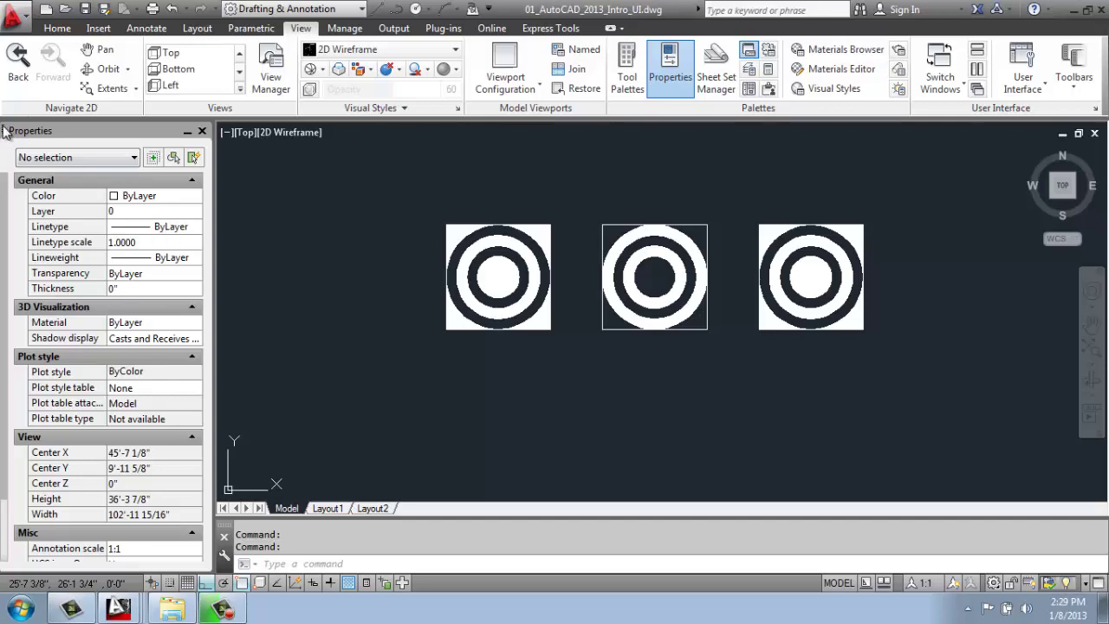
Move the Properties palette from the left edge and dock it on the window's right edge.
{"action": "mouse_move", "coordinate": [6, 130]}
{"action": "left_mouse_down"}
{"action": "mouse_move", "coordinate": [338, 111]}
{"action": "mouse_move", "coordinate": [421, 130]}
{"action": "mouse_move", "coordinate": [824, 151]}
{"action": "mouse_move", "coordinate": [598, 131]}
{"action": "mouse_move", "coordinate": [796, 132]}
{"action": "left_mouse_up"}
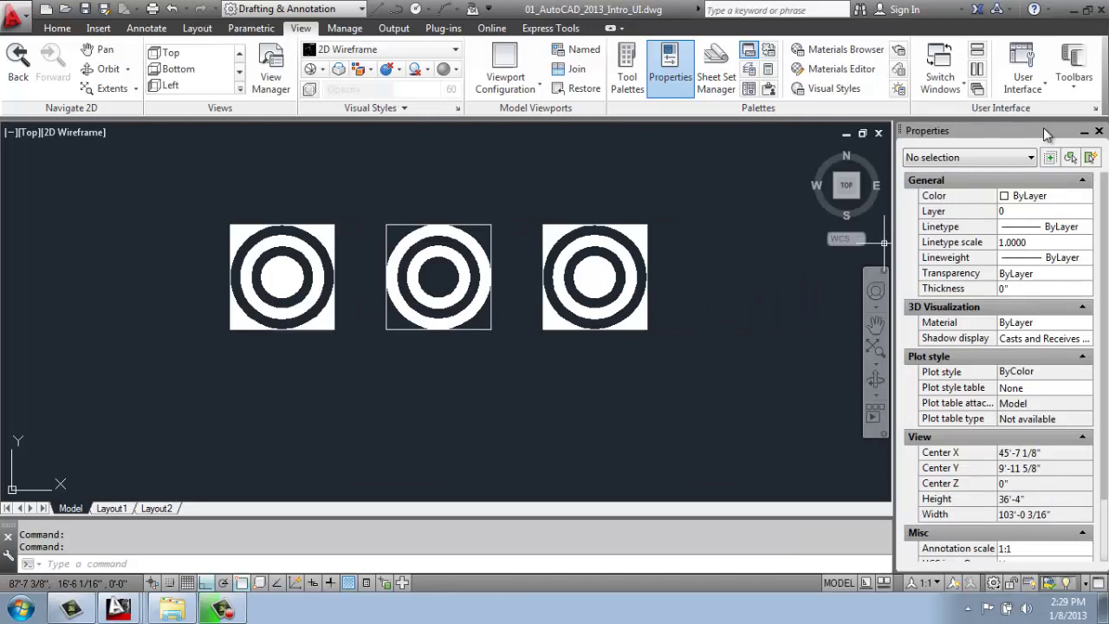
{"action": "left_click_drag", "start_coordinate": [1050, 130], "coordinate": [738, 65]}
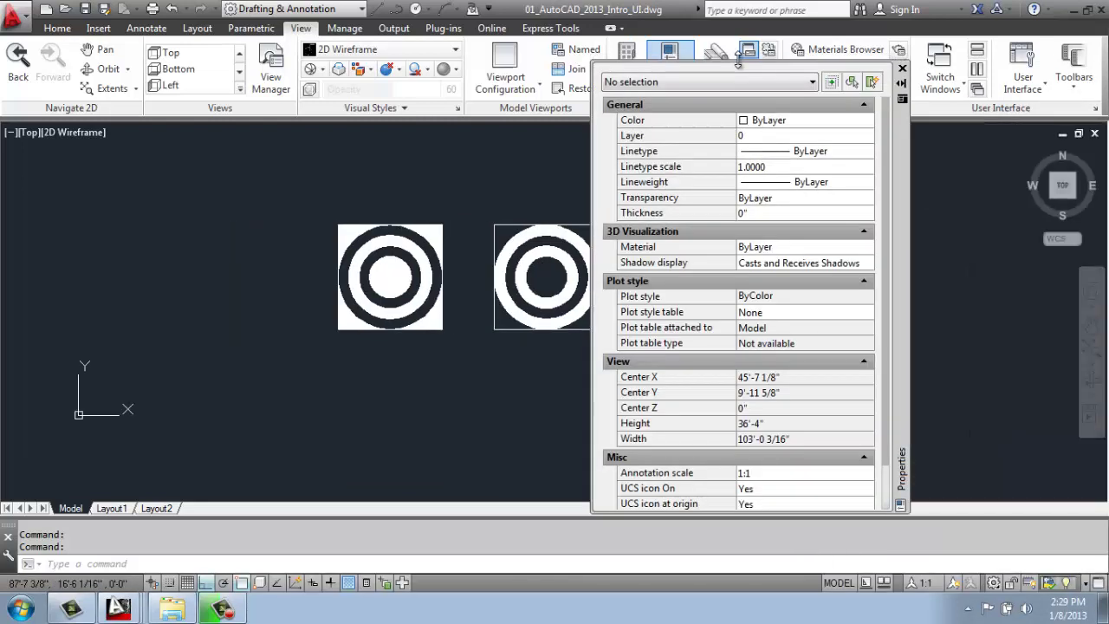
{"action": "left_click", "coordinate": [901, 84]}
{"action": "mouse_move", "coordinate": [904, 148]}
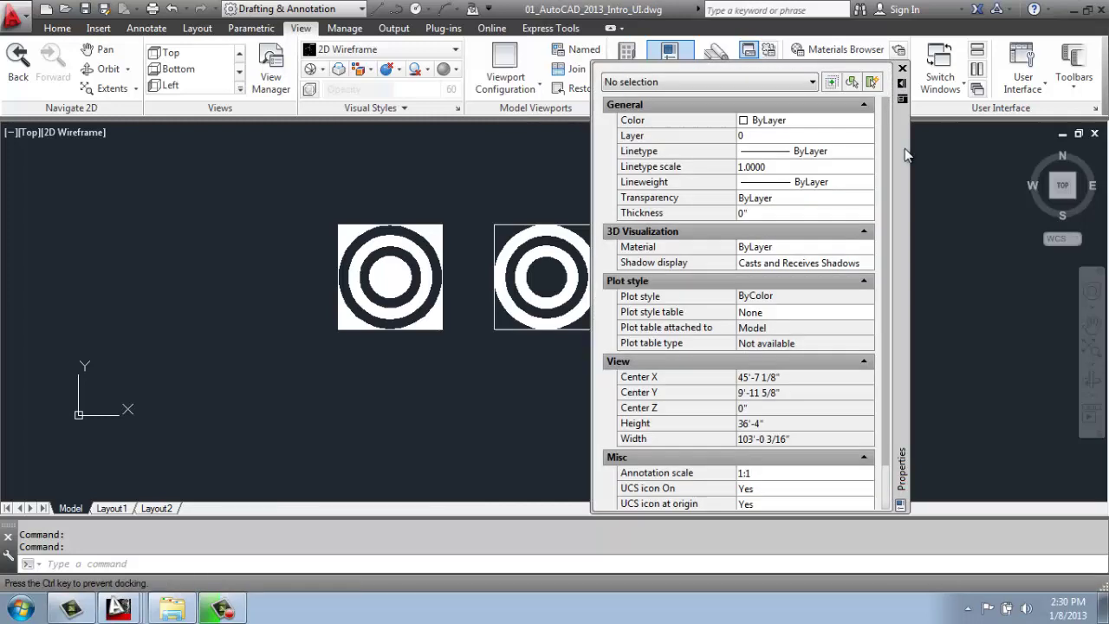
{"action": "left_click_drag", "start_coordinate": [905, 148], "coordinate": [1083, 147]}
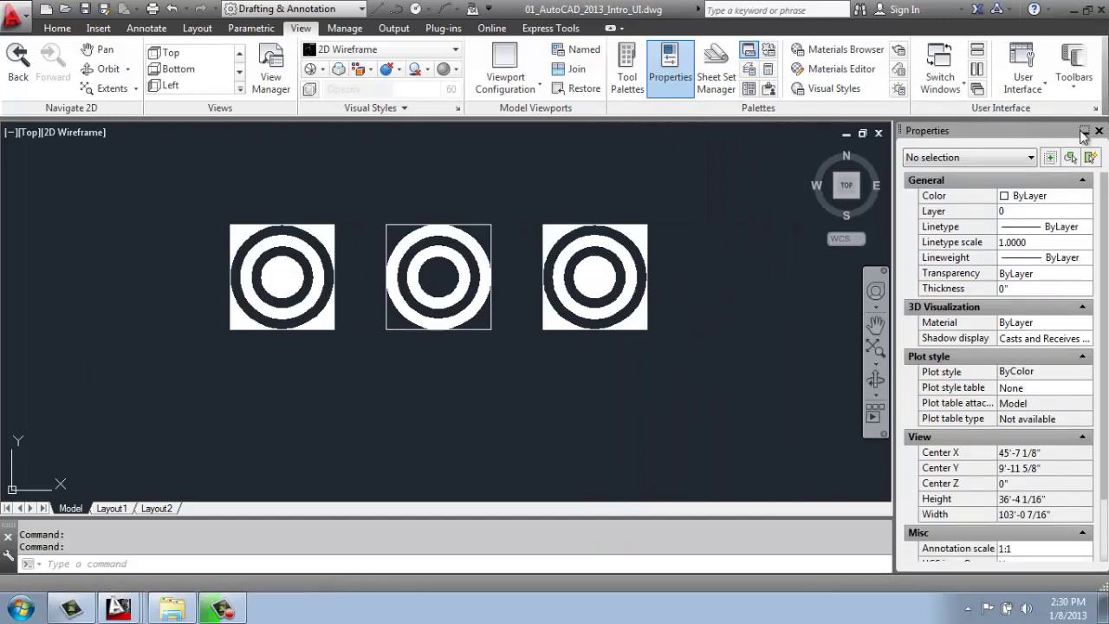
Set the right-docked Properties palette to auto-hide, check its Color and Layer rows, then pin it open.
{"action": "left_click", "coordinate": [1087, 132]}
{"action": "mouse_move", "coordinate": [1102, 139]}
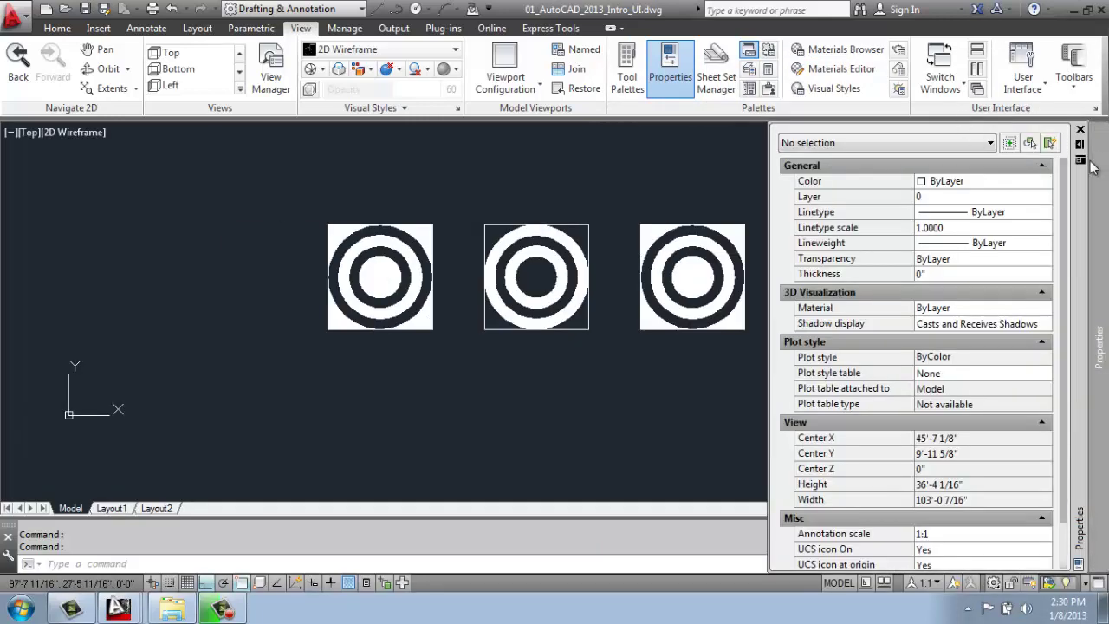
{"action": "mouse_move", "coordinate": [1075, 198]}
{"action": "left_mouse_down"}
{"action": "mouse_move", "coordinate": [1020, 170]}
{"action": "mouse_move", "coordinate": [1066, 110]}
{"action": "left_mouse_up"}
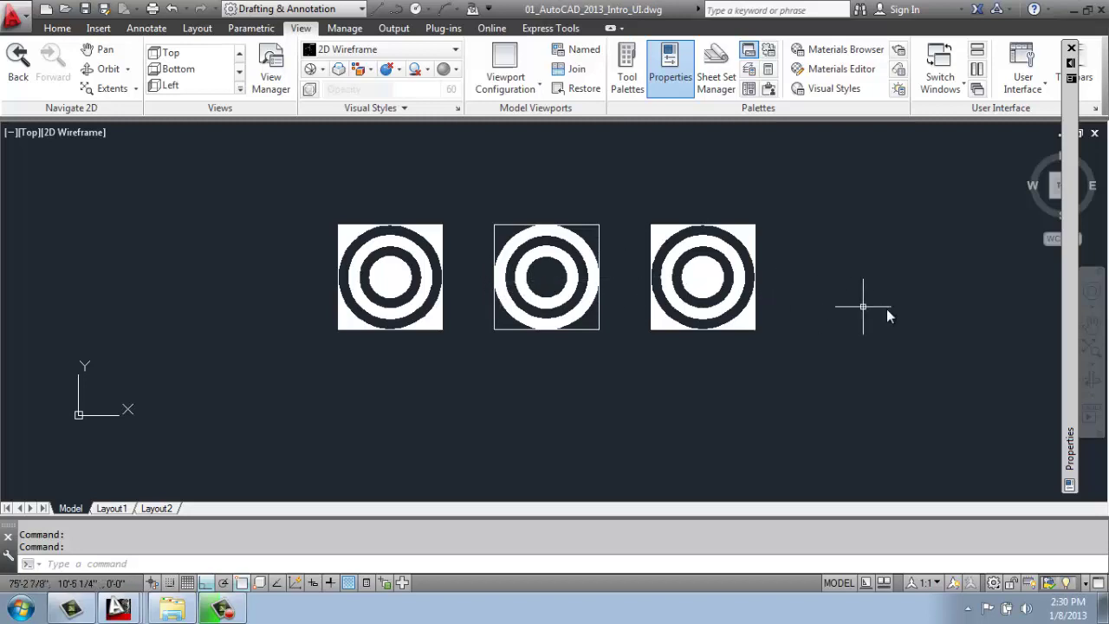
{"action": "mouse_move", "coordinate": [1072, 262]}
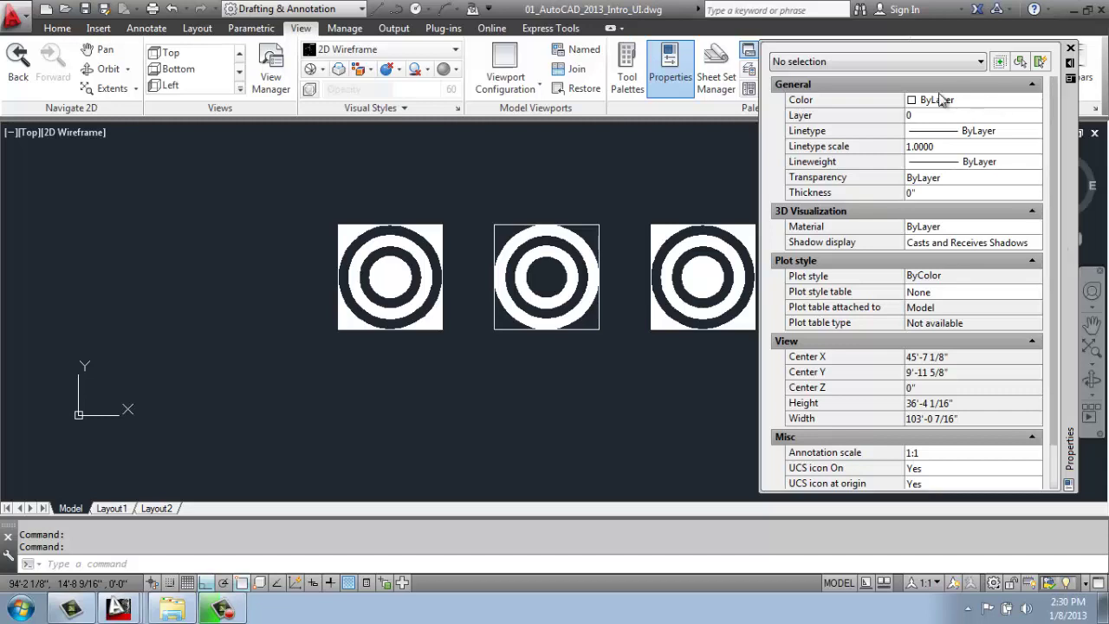
{"action": "left_click", "coordinate": [964, 104]}
{"action": "left_click", "coordinate": [963, 117]}
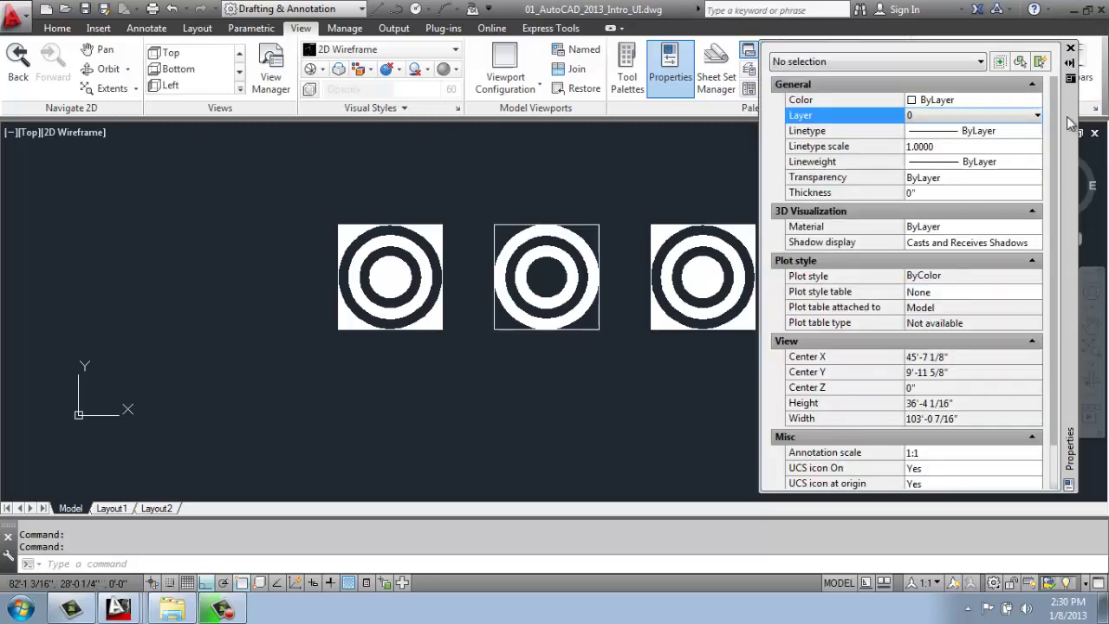
{"action": "left_click", "coordinate": [1071, 63]}
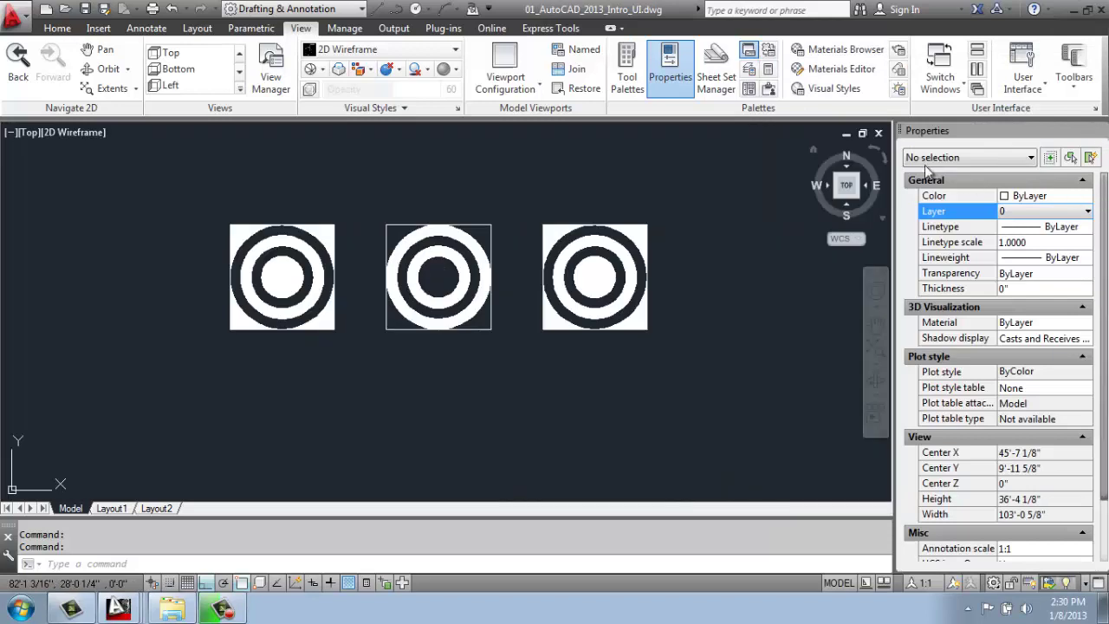
Float the Properties palette and set its General transparency to 33% opacity.
{"action": "left_click_drag", "start_coordinate": [1031, 132], "coordinate": [1018, 97]}
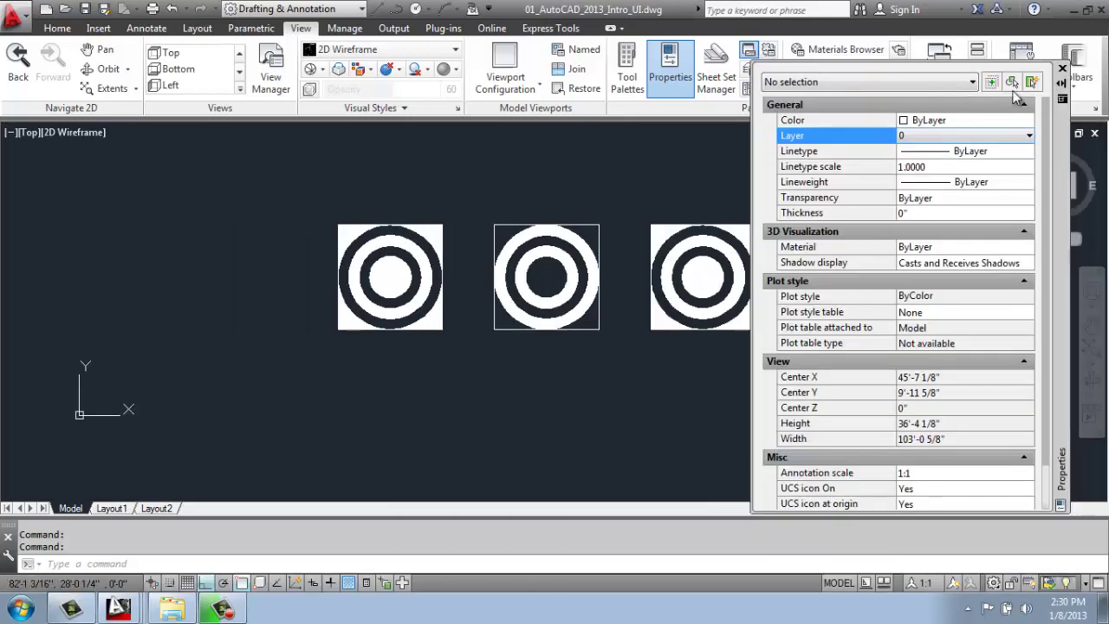
{"action": "left_click", "coordinate": [1064, 101]}
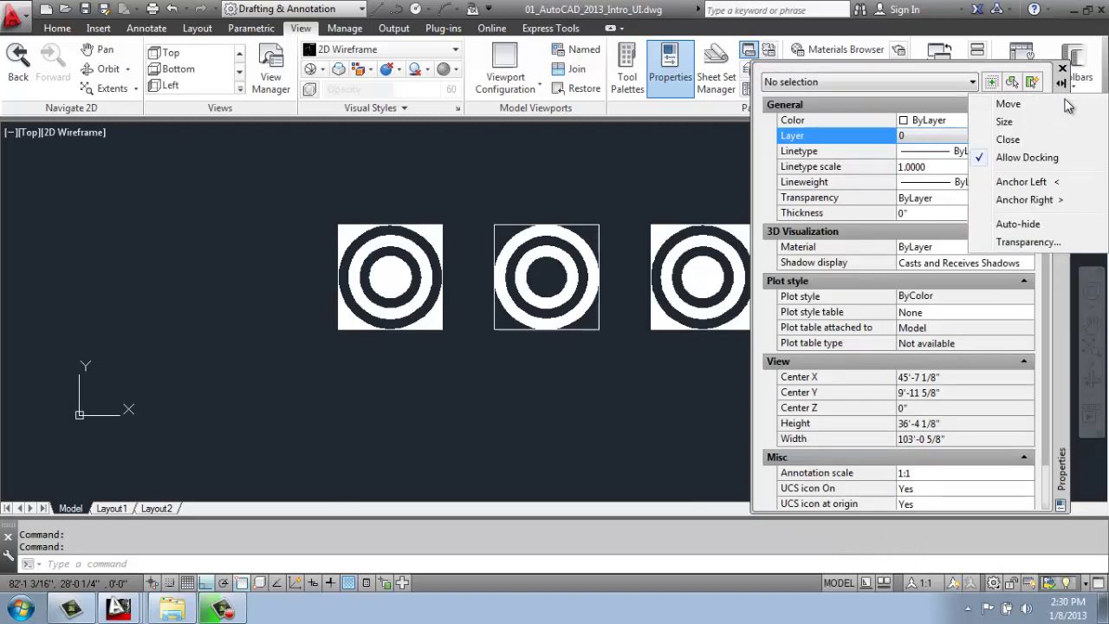
{"action": "left_click", "coordinate": [1054, 293]}
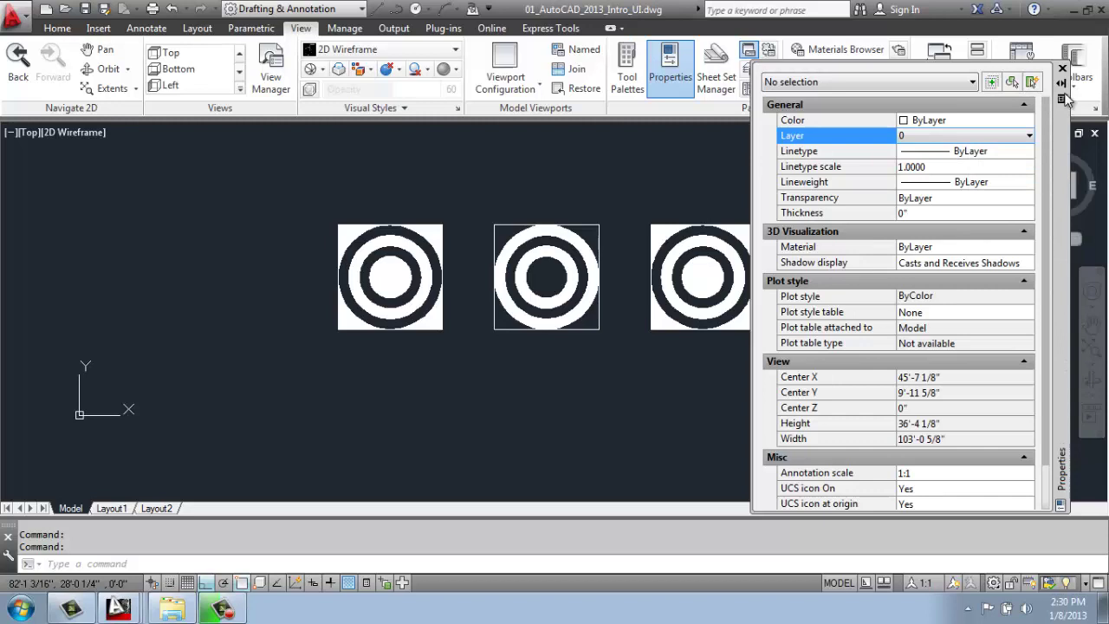
{"action": "left_click", "coordinate": [1062, 102]}
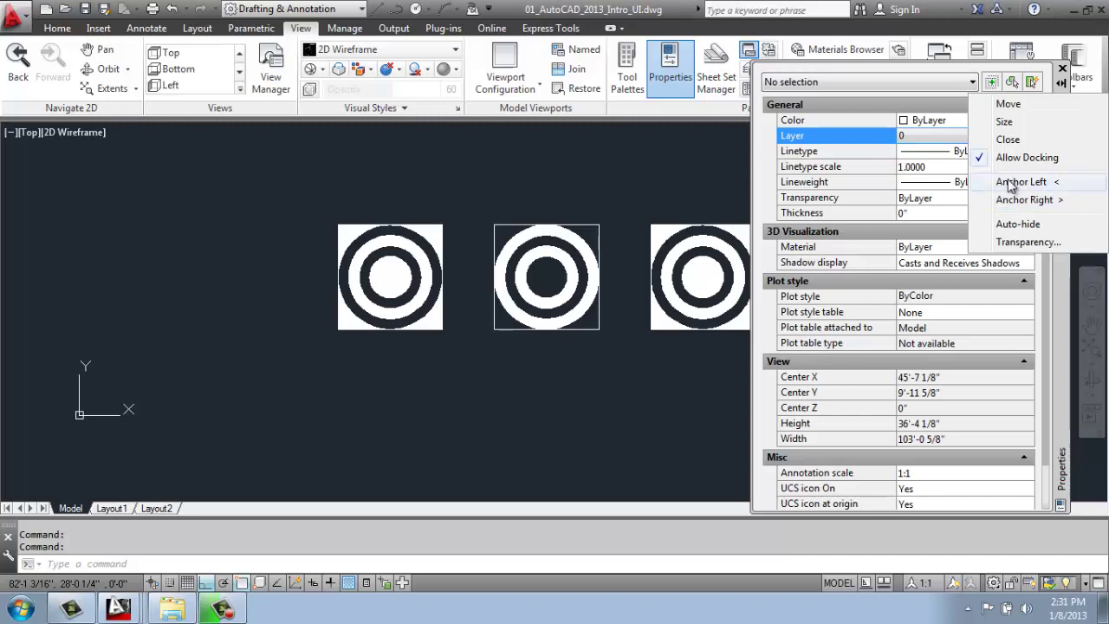
{"action": "left_click", "coordinate": [1015, 243]}
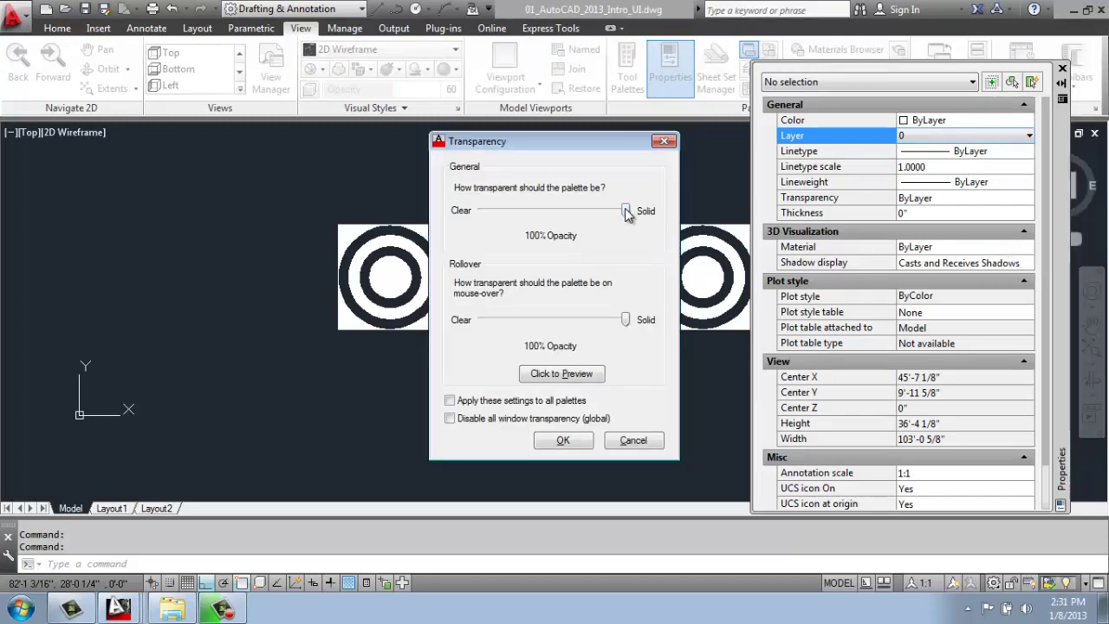
{"action": "left_click_drag", "start_coordinate": [624, 209], "coordinate": [520, 210]}
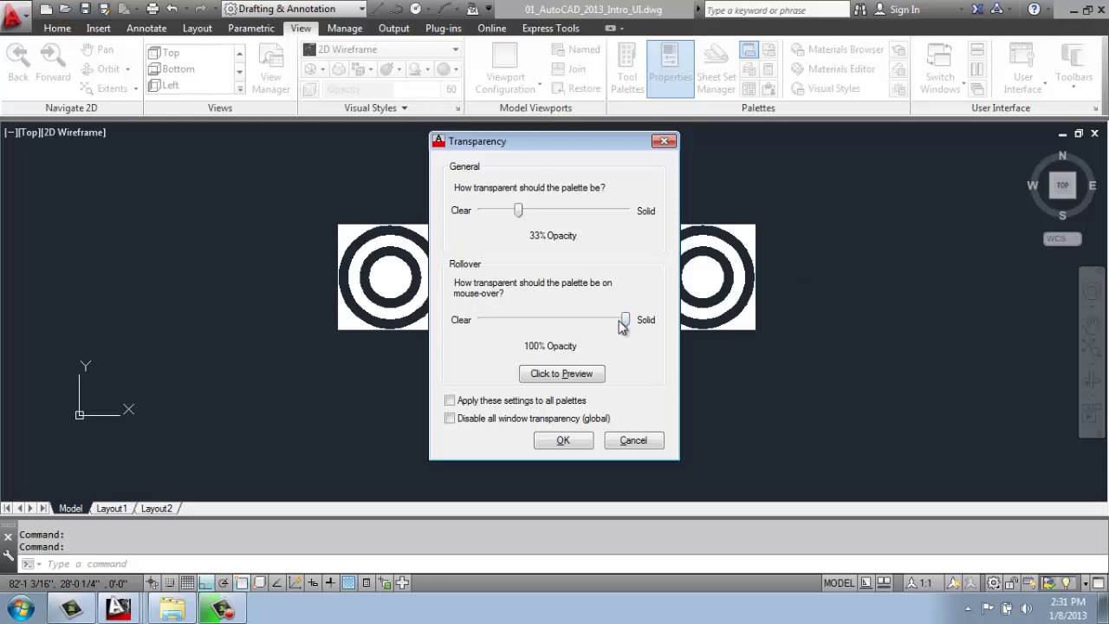
{"action": "left_click", "coordinate": [562, 441]}
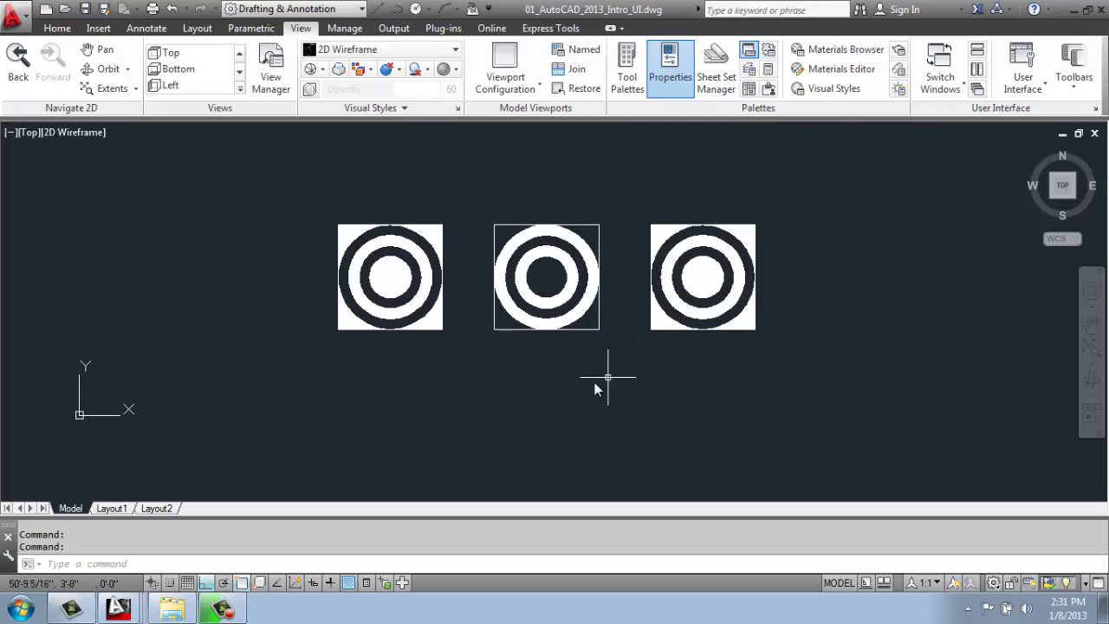
Slide the Properties palette transparency back to Solid (100% opacity) and close the palette.
{"action": "mouse_move", "coordinate": [487, 391]}
{"action": "middle_mouse_down"}
{"action": "mouse_move", "coordinate": [755, 329]}
{"action": "mouse_move", "coordinate": [654, 380]}
{"action": "middle_mouse_up"}
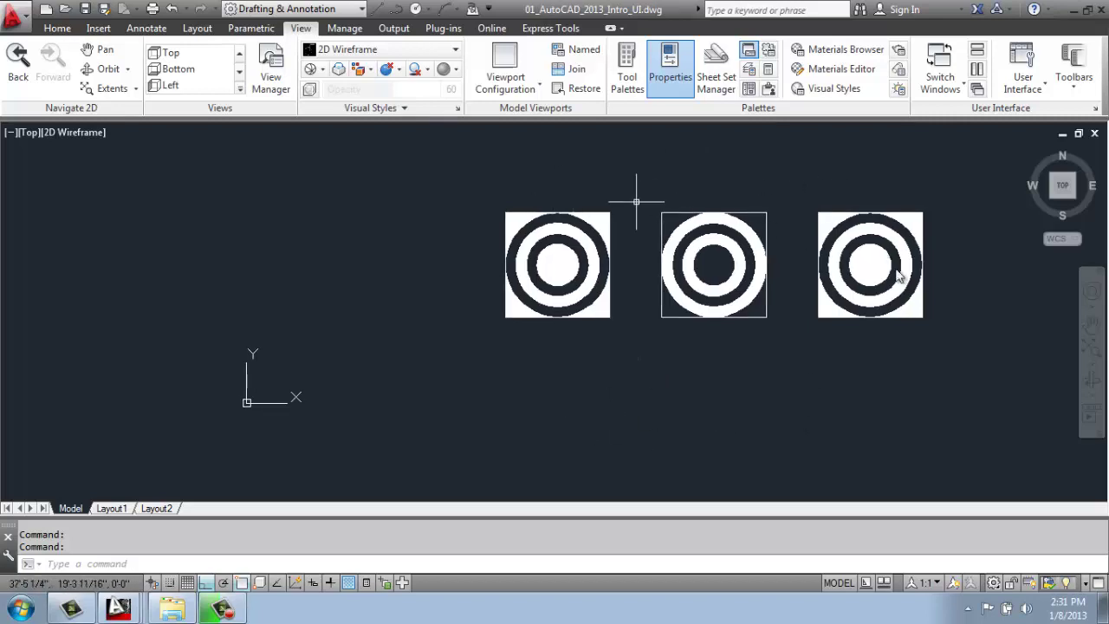
{"action": "right_click", "coordinate": [1061, 97]}
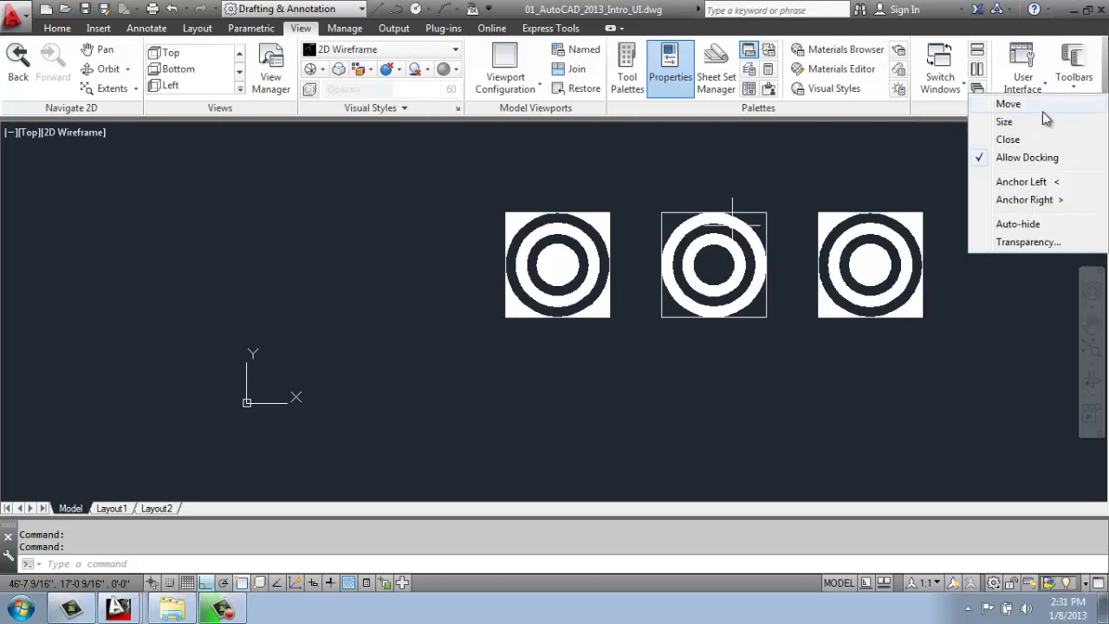
{"action": "left_click", "coordinate": [1022, 243]}
{"action": "left_click_drag", "start_coordinate": [516, 211], "coordinate": [654, 204]}
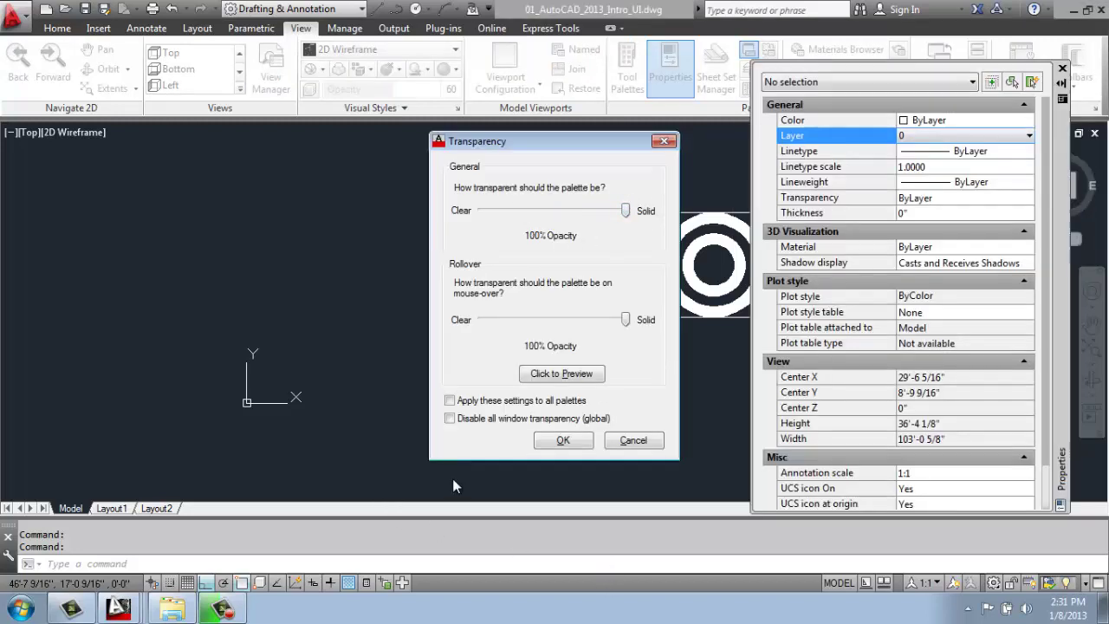
{"action": "left_click", "coordinate": [562, 440]}
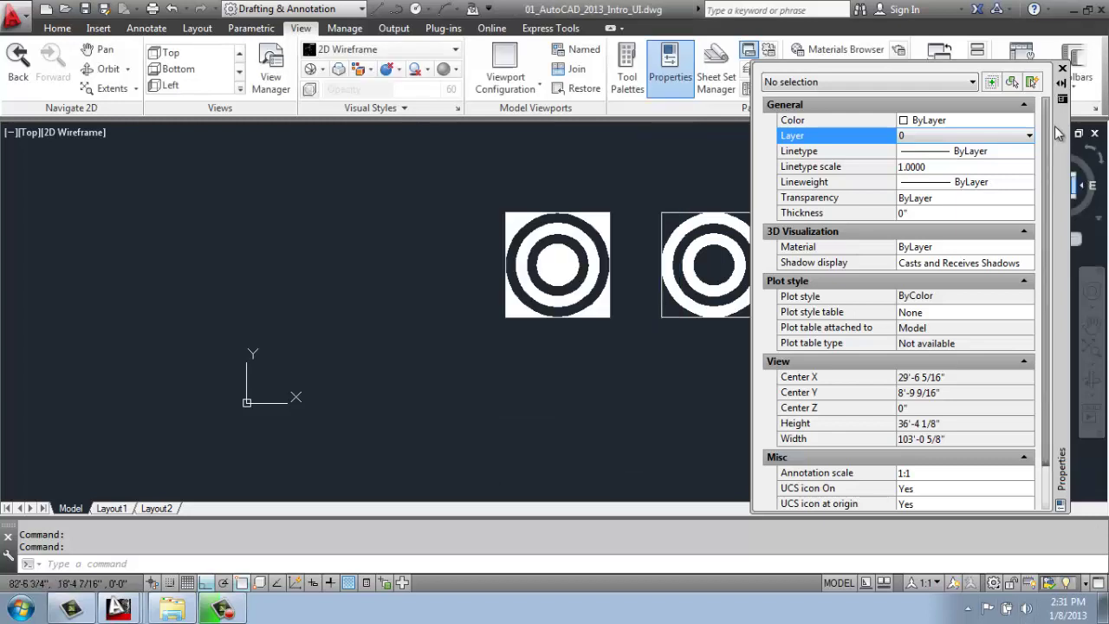
{"action": "left_click", "coordinate": [1062, 68]}
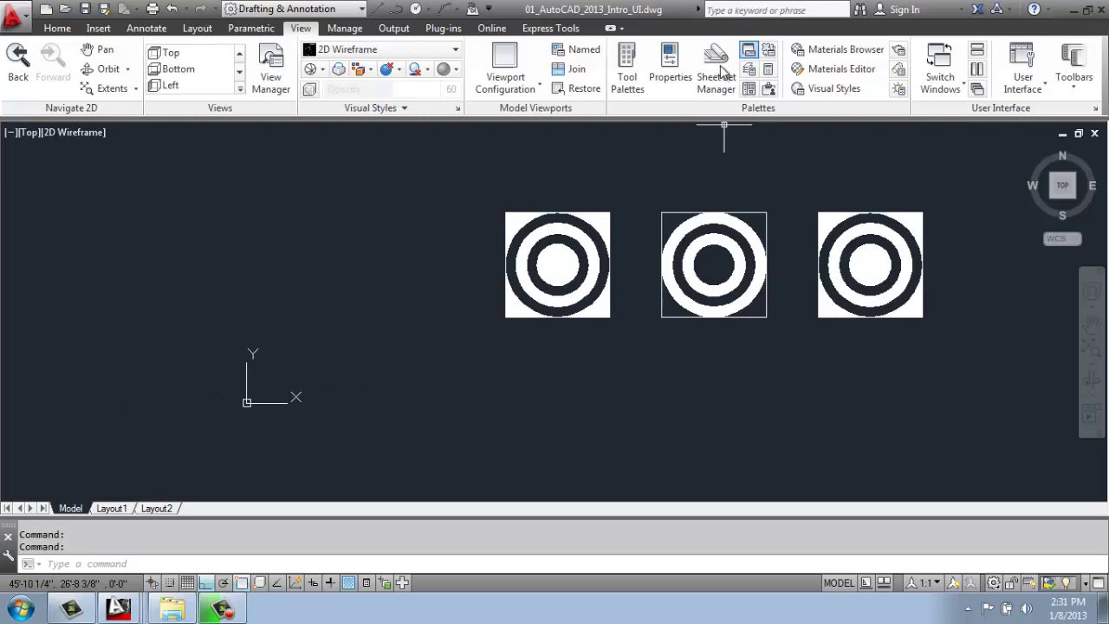
Reopen the Properties palette from the View tab, dock it on the left edge, and narrow it.
{"action": "left_click", "coordinate": [671, 65]}
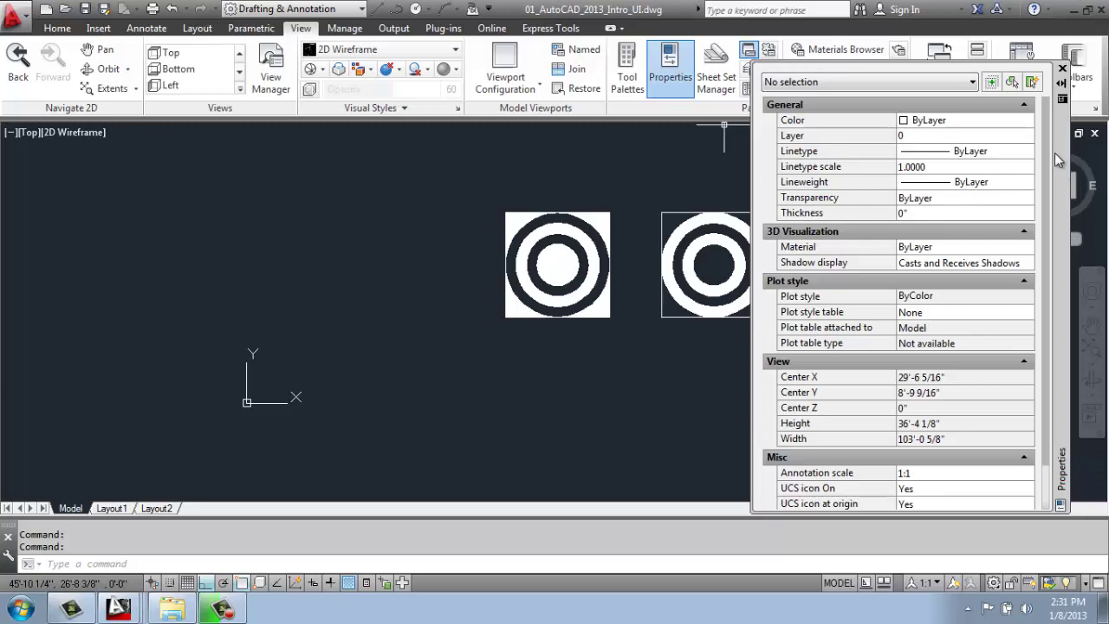
{"action": "mouse_move", "coordinate": [1054, 152]}
{"action": "left_mouse_down"}
{"action": "mouse_move", "coordinate": [437, 120]}
{"action": "mouse_move", "coordinate": [32, 150]}
{"action": "mouse_move", "coordinate": [7, 141]}
{"action": "mouse_move", "coordinate": [2, 180]}
{"action": "left_mouse_up"}
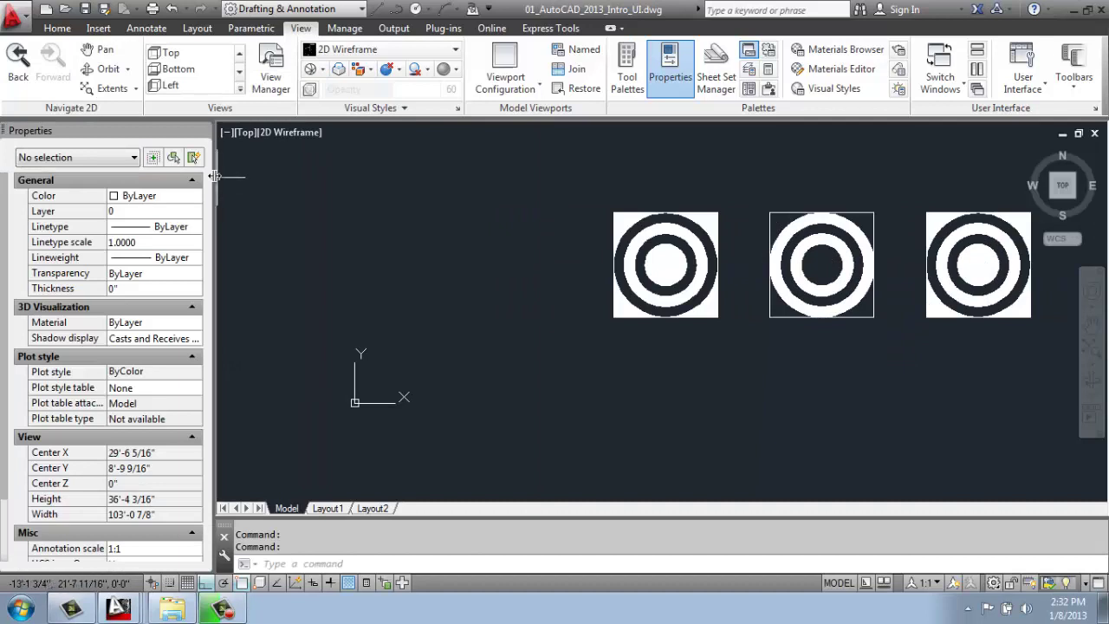
{"action": "mouse_move", "coordinate": [215, 176]}
{"action": "left_mouse_down"}
{"action": "mouse_move", "coordinate": [363, 173]}
{"action": "mouse_move", "coordinate": [177, 181]}
{"action": "mouse_move", "coordinate": [208, 179]}
{"action": "mouse_move", "coordinate": [190, 180]}
{"action": "left_mouse_up"}
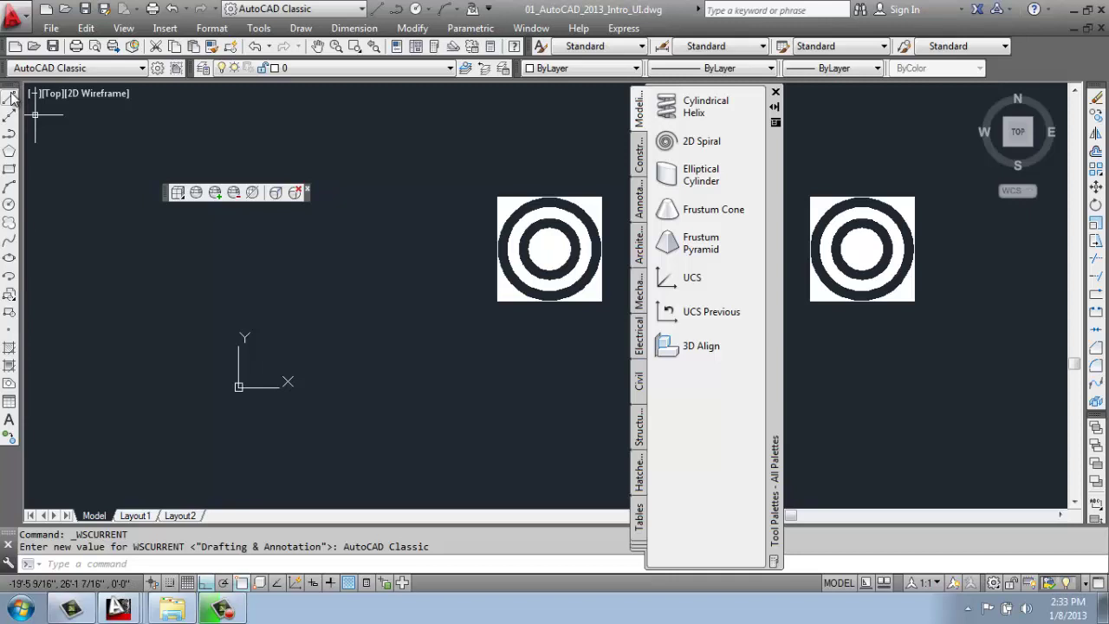
In AutoCAD Classic, float the Draw toolbar near the top and move Tool Palettes to the right.
{"action": "left_click_drag", "start_coordinate": [12, 91], "coordinate": [307, 119]}
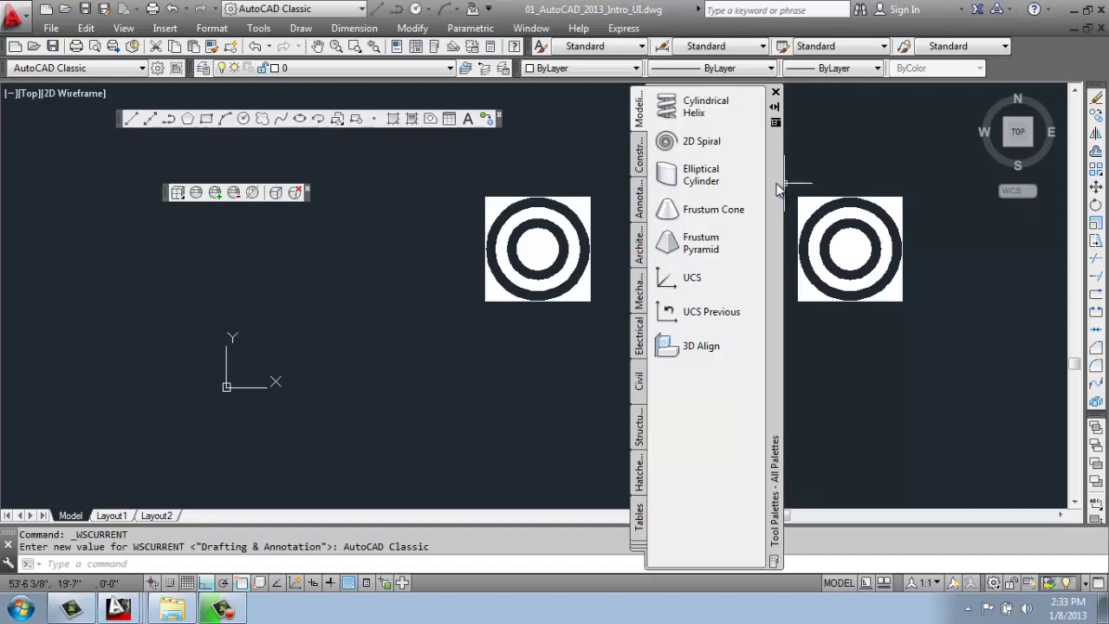
{"action": "left_click_drag", "start_coordinate": [780, 188], "coordinate": [1105, 132]}
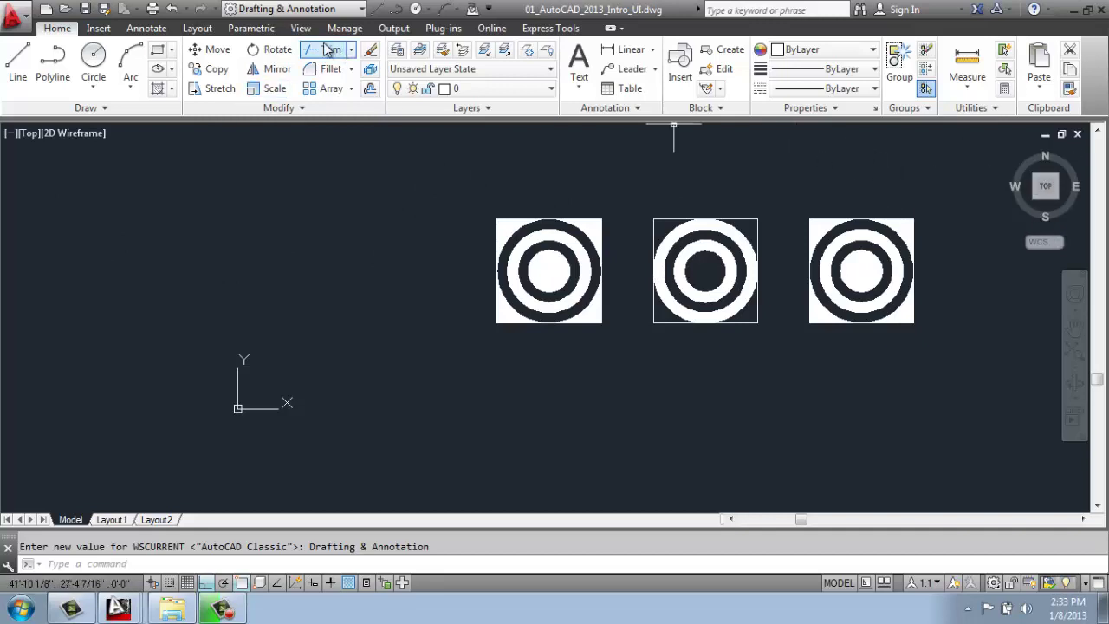
Drag the floating Draw toolbar up and dock it in a row beneath the ribbon.
{"action": "left_click", "coordinate": [298, 28]}
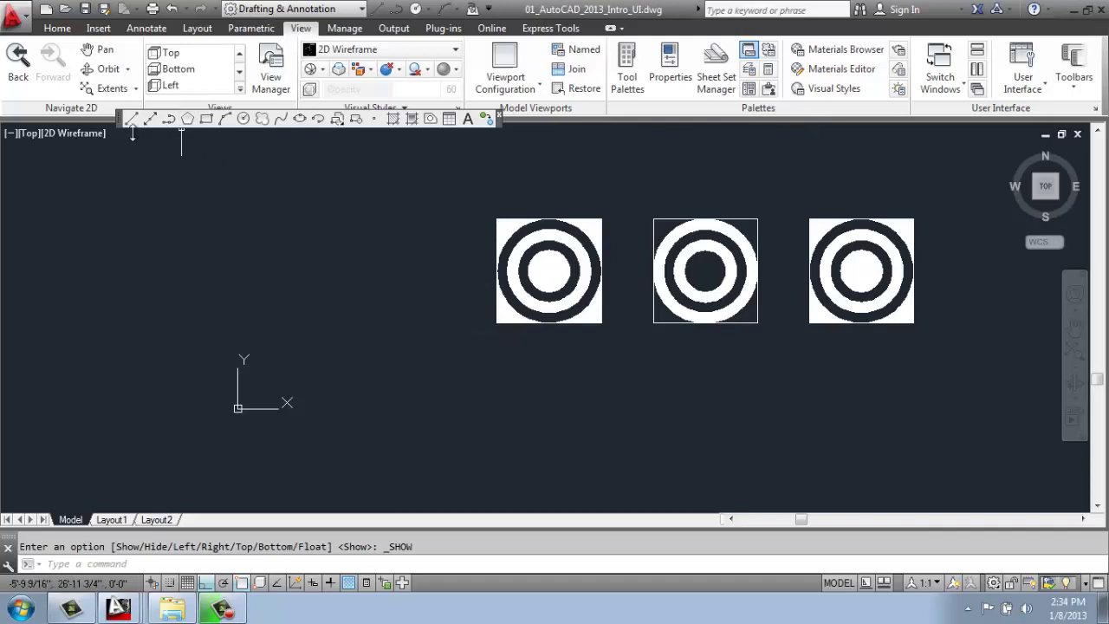
{"action": "mouse_move", "coordinate": [118, 120]}
{"action": "left_mouse_down"}
{"action": "mouse_move", "coordinate": [171, 193]}
{"action": "mouse_move", "coordinate": [356, 165]}
{"action": "mouse_move", "coordinate": [347, 158]}
{"action": "left_mouse_up"}
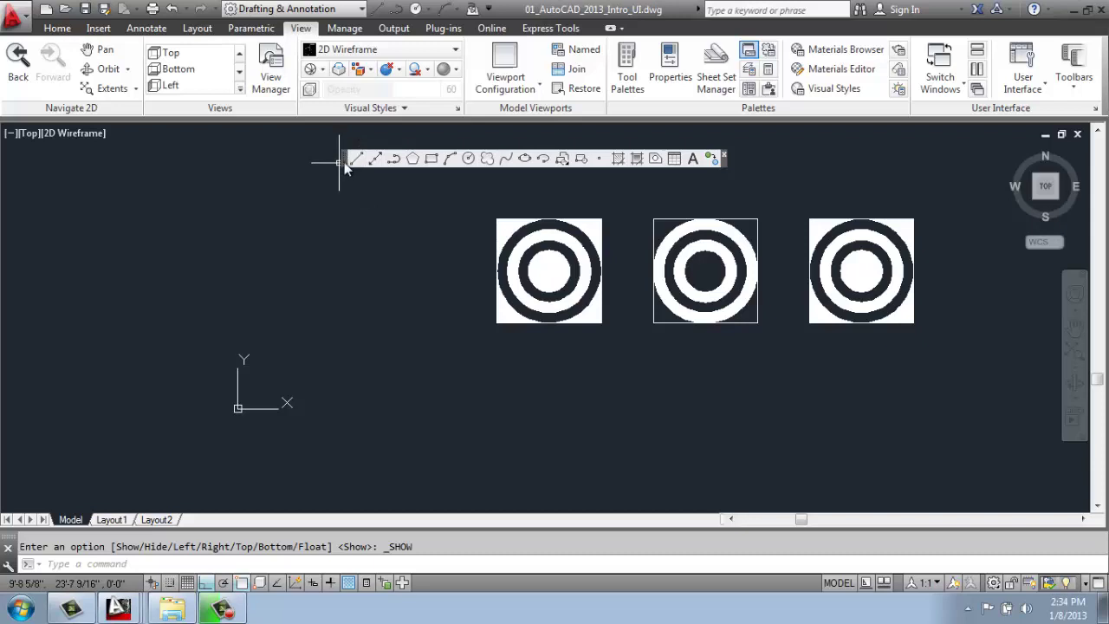
{"action": "mouse_move", "coordinate": [344, 159]}
{"action": "left_mouse_down"}
{"action": "mouse_move", "coordinate": [381, 179]}
{"action": "mouse_move", "coordinate": [373, 153]}
{"action": "mouse_move", "coordinate": [347, 166]}
{"action": "mouse_move", "coordinate": [363, 140]}
{"action": "left_mouse_up"}
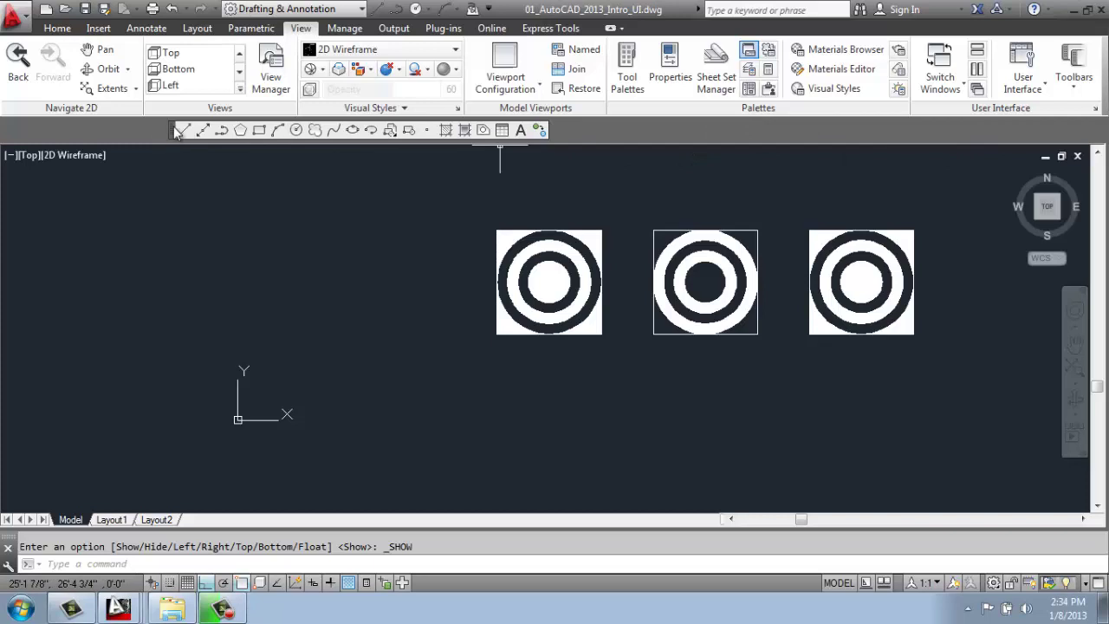
{"action": "left_click_drag", "start_coordinate": [176, 130], "coordinate": [7, 132]}
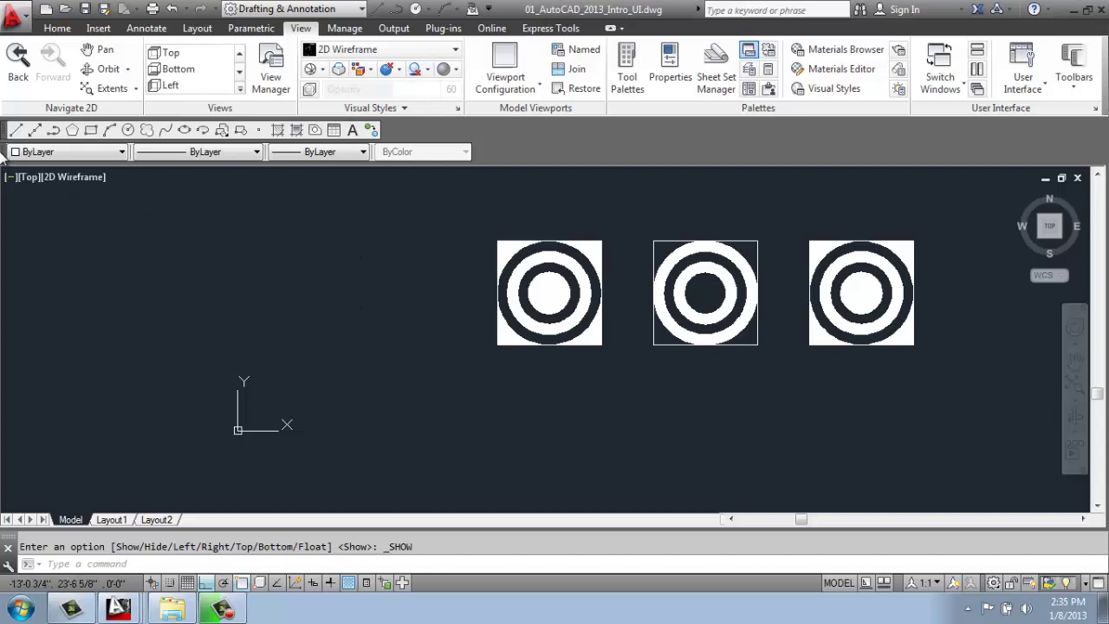
Dock the Properties toolbar beside the Draw toolbar, then float the Layers toolbar and close it.
{"action": "mouse_move", "coordinate": [5, 152]}
{"action": "left_mouse_down"}
{"action": "mouse_move", "coordinate": [483, 130]}
{"action": "mouse_move", "coordinate": [389, 130]}
{"action": "left_mouse_up"}
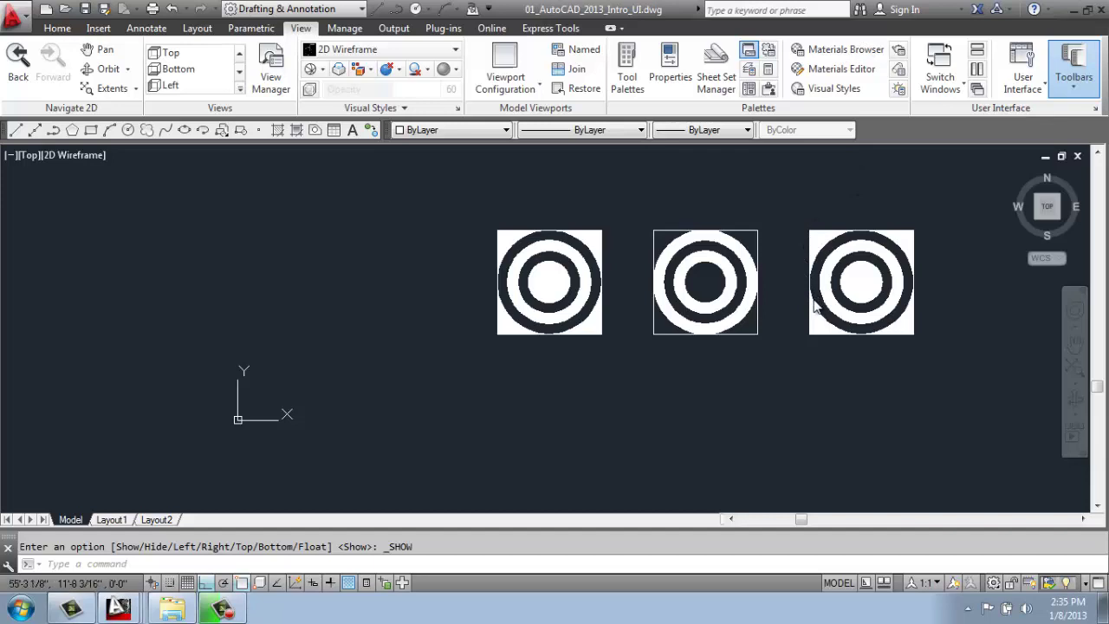
{"action": "mouse_move", "coordinate": [4, 149]}
{"action": "left_mouse_down"}
{"action": "mouse_move", "coordinate": [460, 174]}
{"action": "mouse_move", "coordinate": [934, 149]}
{"action": "mouse_move", "coordinate": [857, 128]}
{"action": "left_mouse_up"}
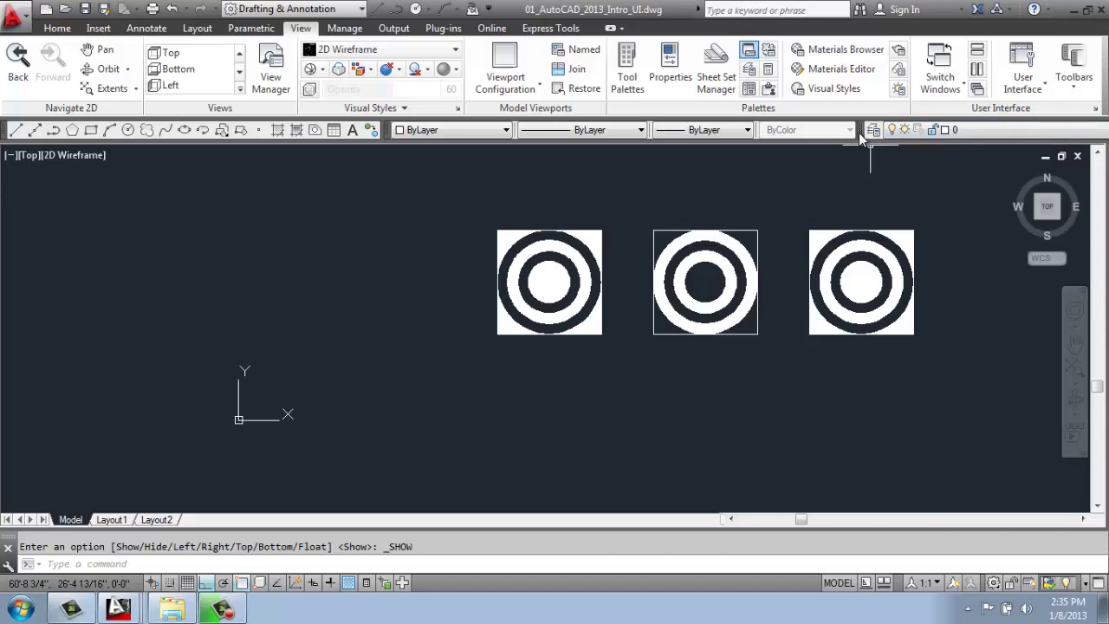
{"action": "mouse_move", "coordinate": [862, 130]}
{"action": "left_mouse_down"}
{"action": "mouse_move", "coordinate": [849, 165]}
{"action": "mouse_move", "coordinate": [188, 237]}
{"action": "mouse_move", "coordinate": [2, 217]}
{"action": "left_mouse_up"}
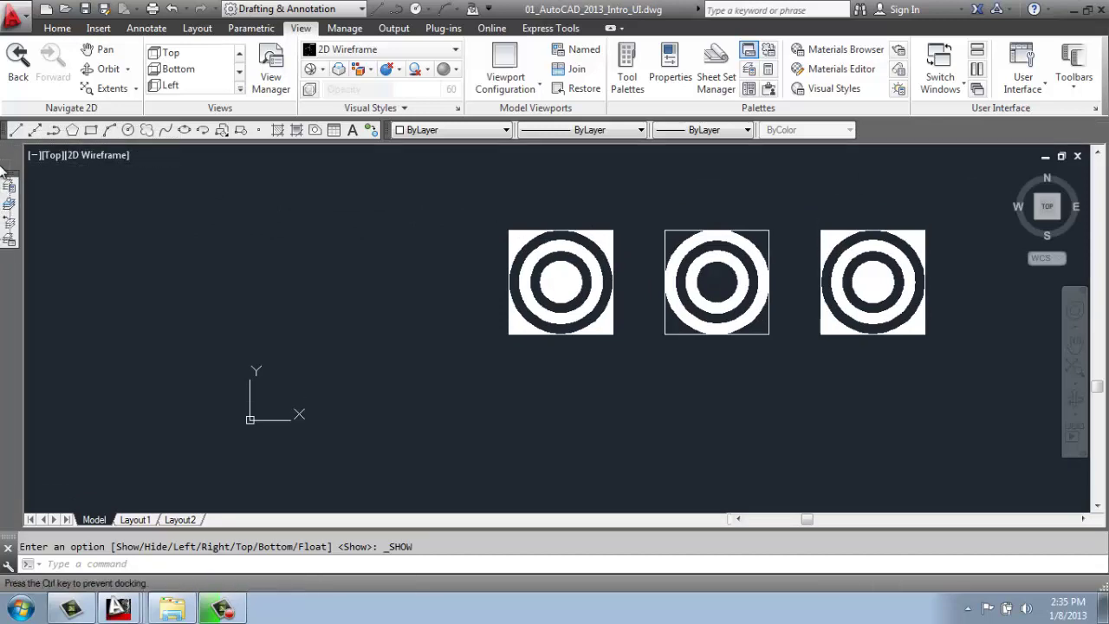
{"action": "mouse_move", "coordinate": [9, 154]}
{"action": "left_mouse_down"}
{"action": "mouse_move", "coordinate": [310, 214]}
{"action": "mouse_move", "coordinate": [312, 183]}
{"action": "left_mouse_up"}
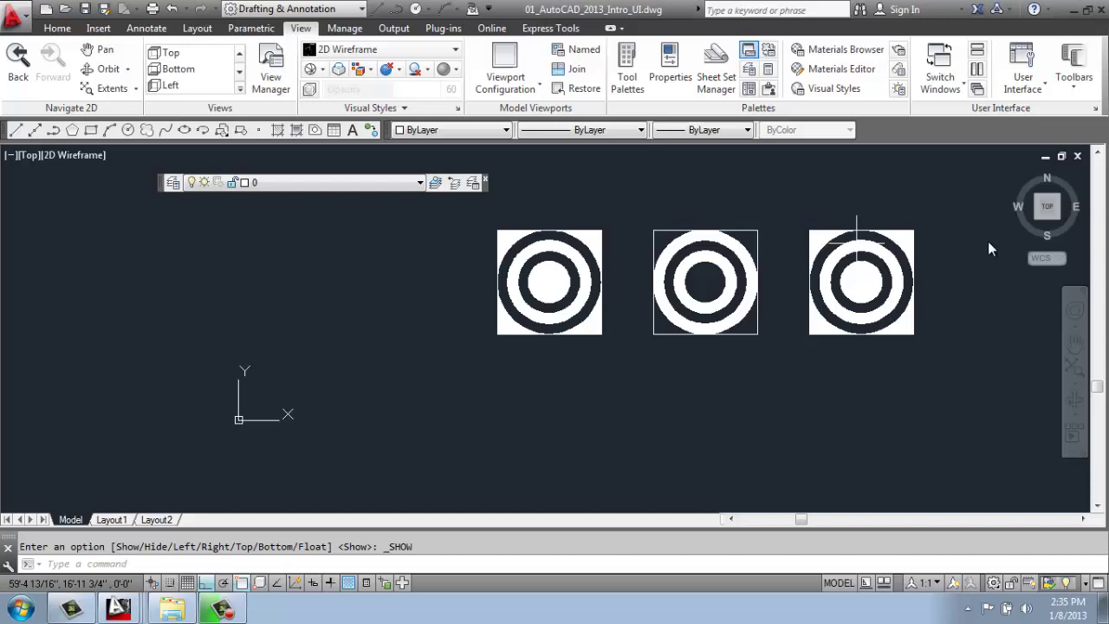
{"action": "left_click", "coordinate": [485, 179]}
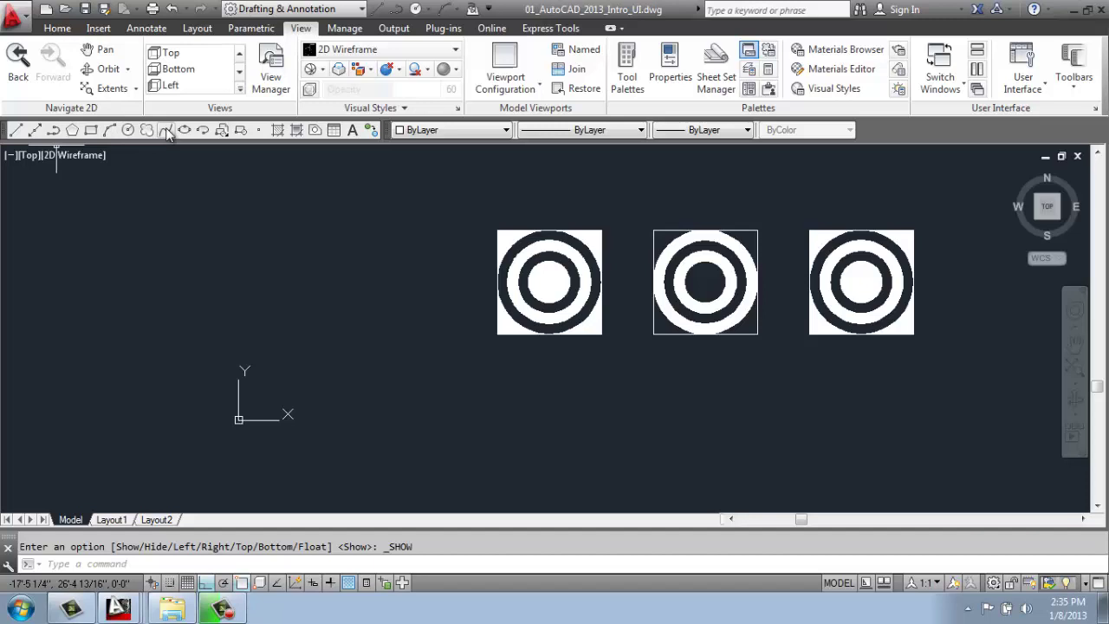
Cycle through the Parametric, Layout and View ribbon tabs, finishing on the Home tab.
{"action": "left_click", "coordinate": [251, 29]}
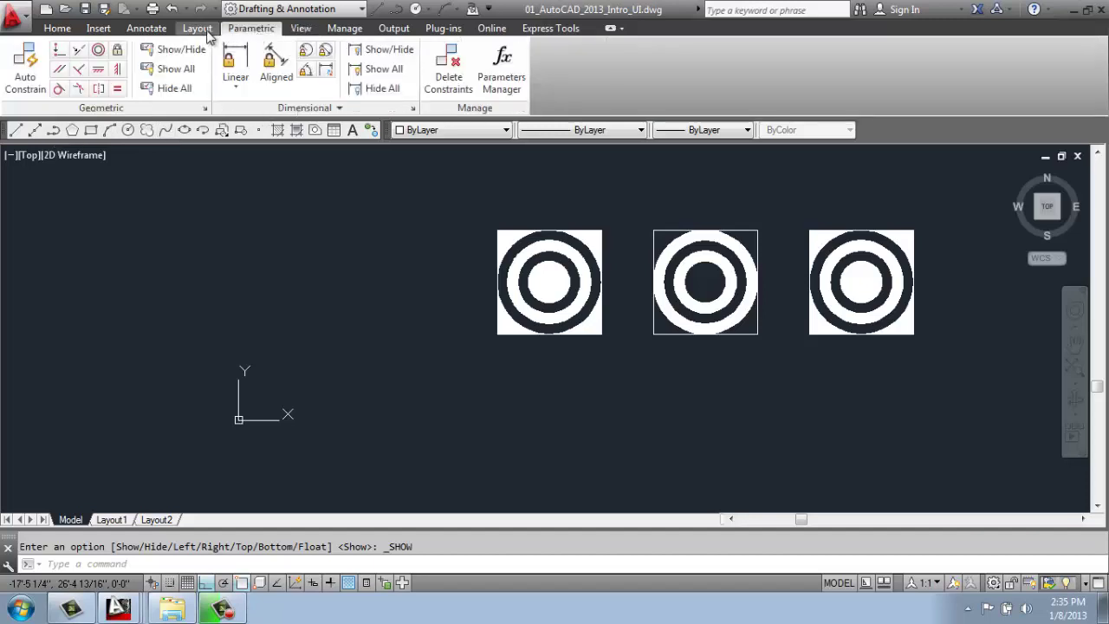
{"action": "left_click", "coordinate": [198, 28]}
{"action": "left_click", "coordinate": [302, 29]}
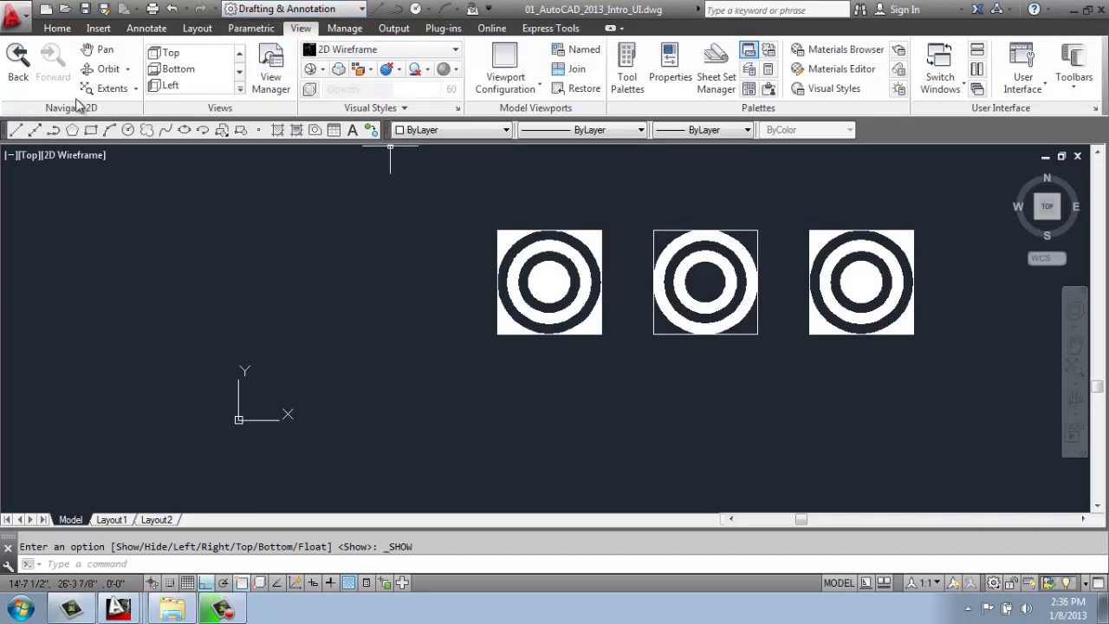
{"action": "left_click", "coordinate": [57, 27]}
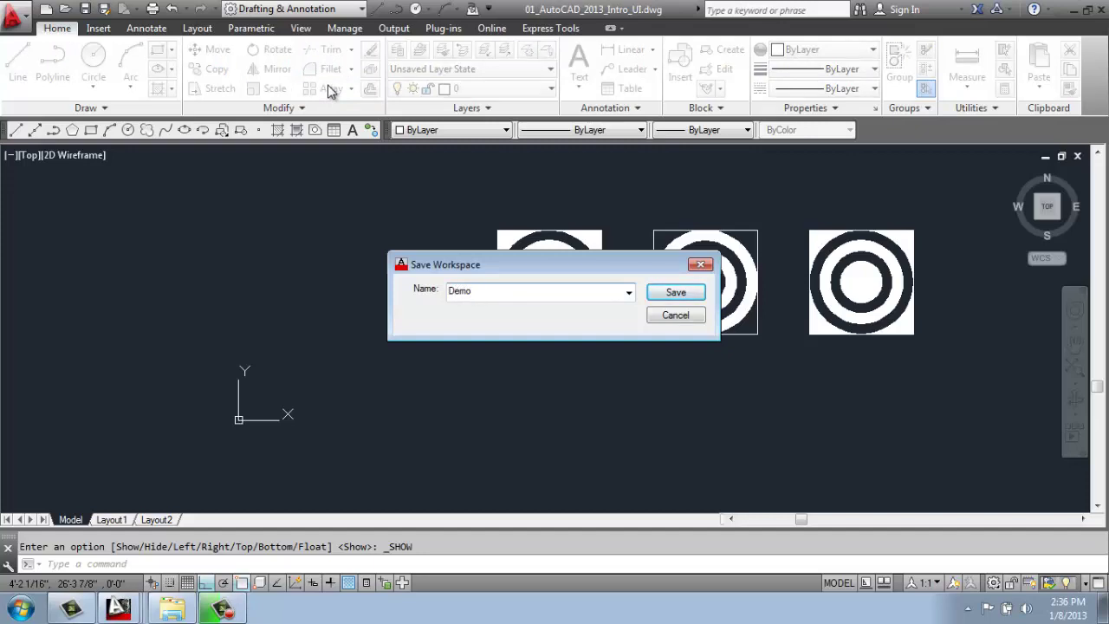
Save the layout as workspace 'Demo', then switch to the Drafting & Annotation workspace.
{"action": "left_click", "coordinate": [676, 293]}
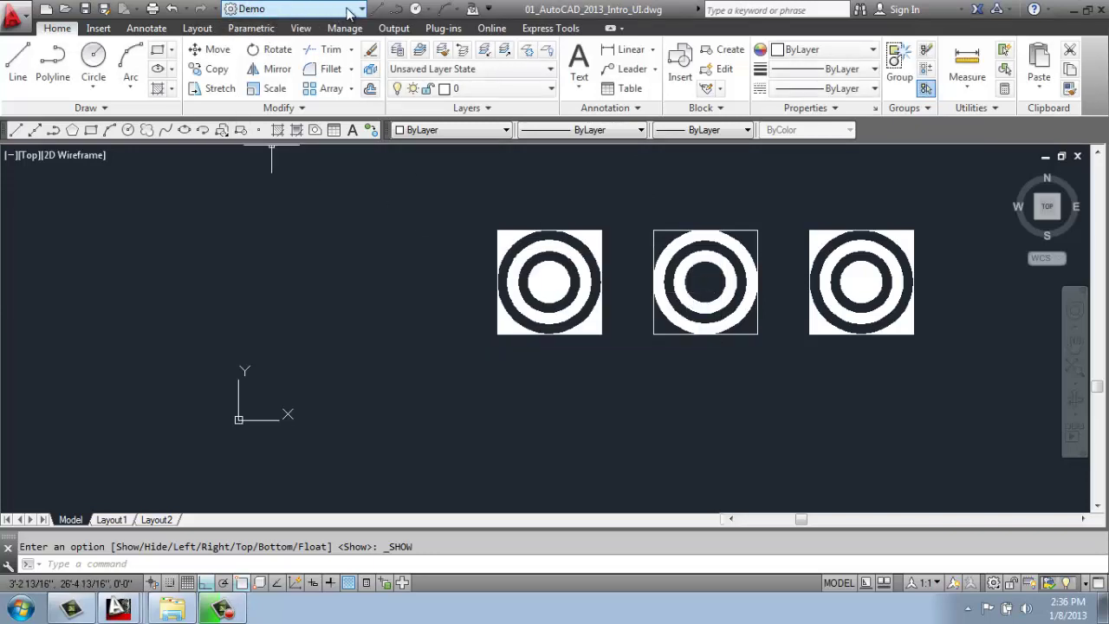
{"action": "left_click", "coordinate": [295, 8]}
{"action": "left_click", "coordinate": [330, 28]}
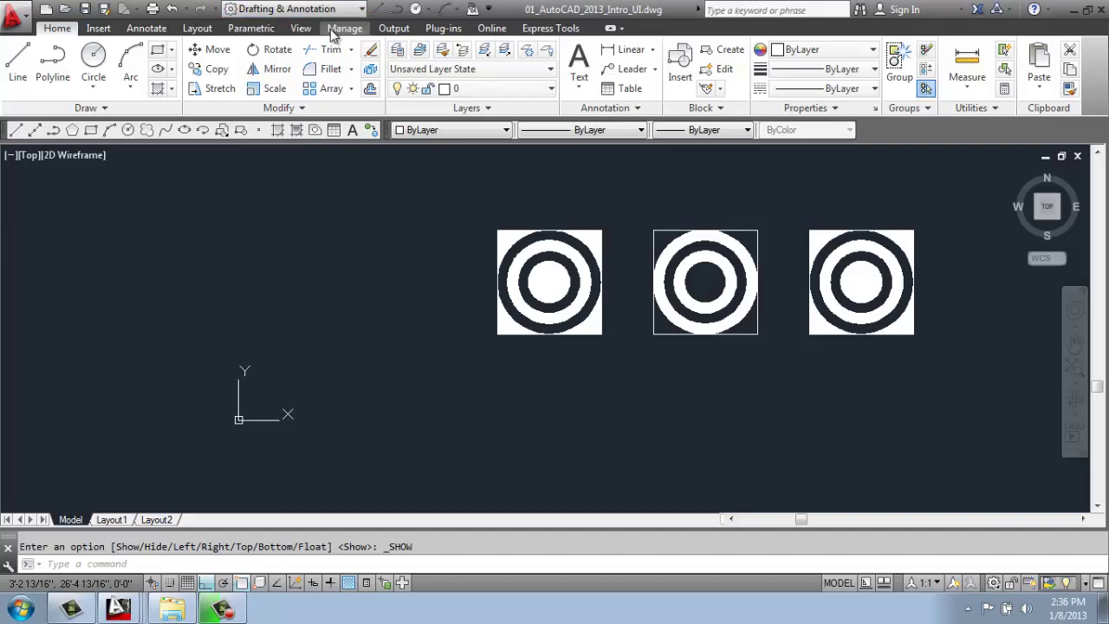